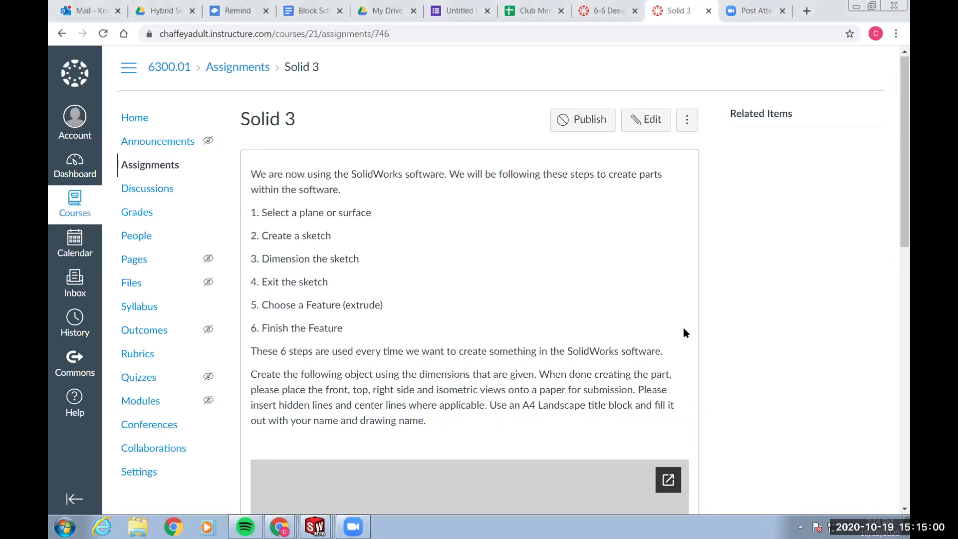
Scroll the Solid 3 assignment page down to the dimensioned isometric drawing of the part.
scroll(684, 332, down, 8)
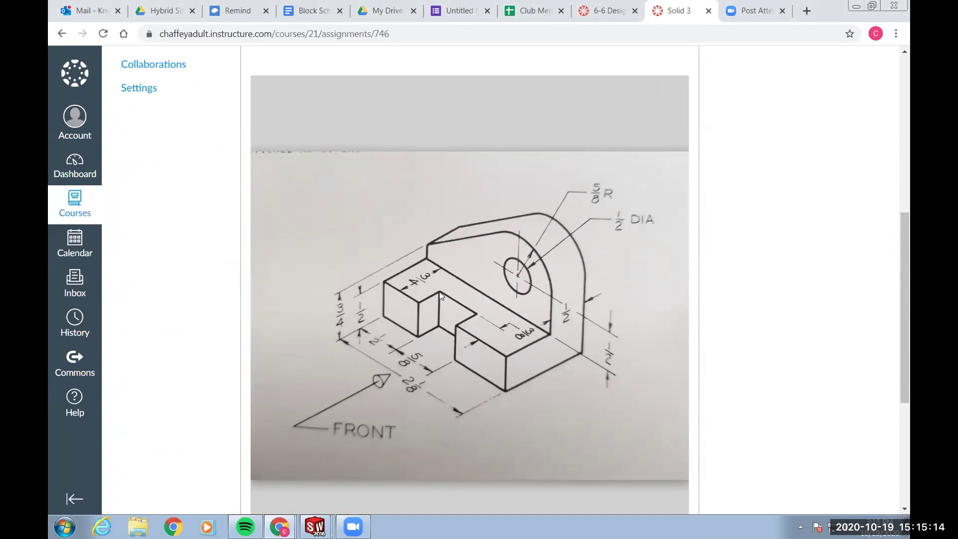
mouse_move(570, 269)
mouse_move(531, 271)
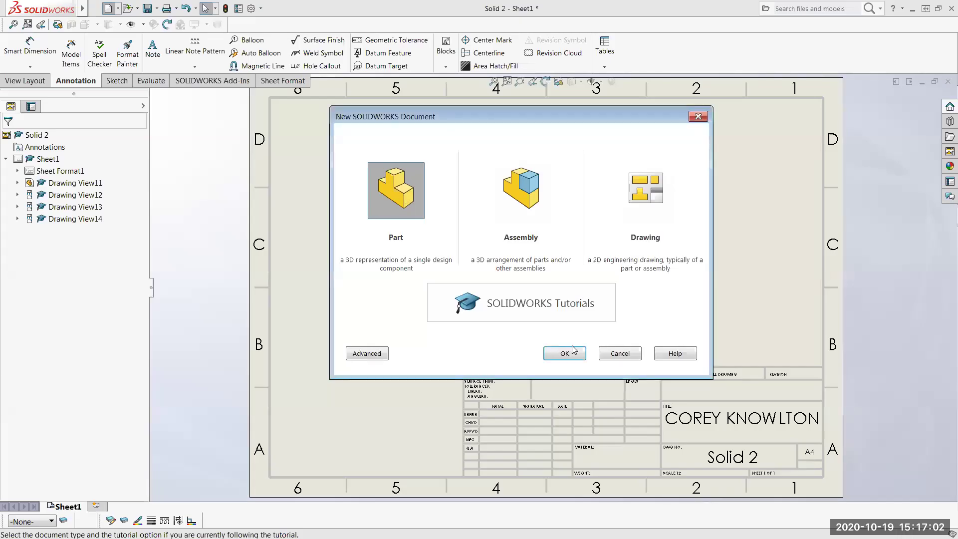
Create a new Part document and view its Front Plane face-on.
click(568, 354)
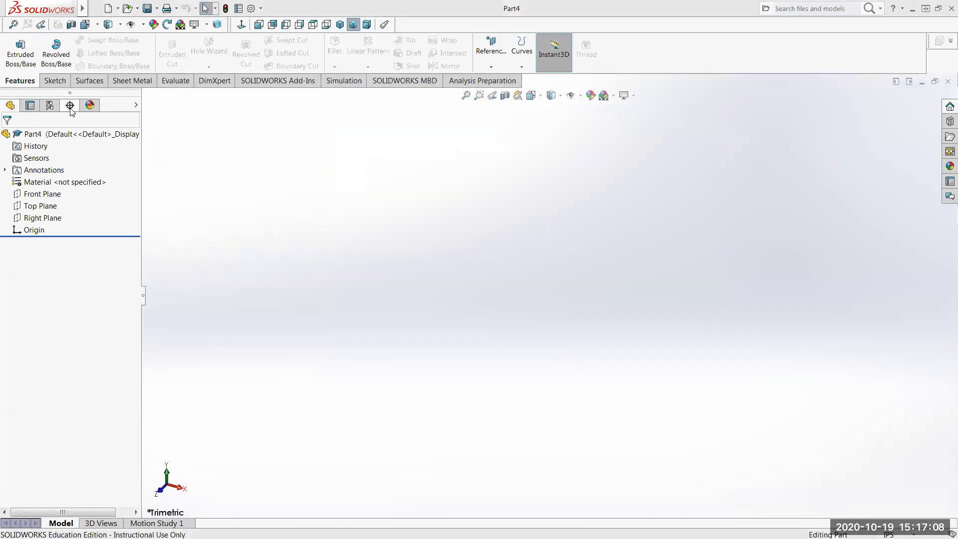
click(41, 196)
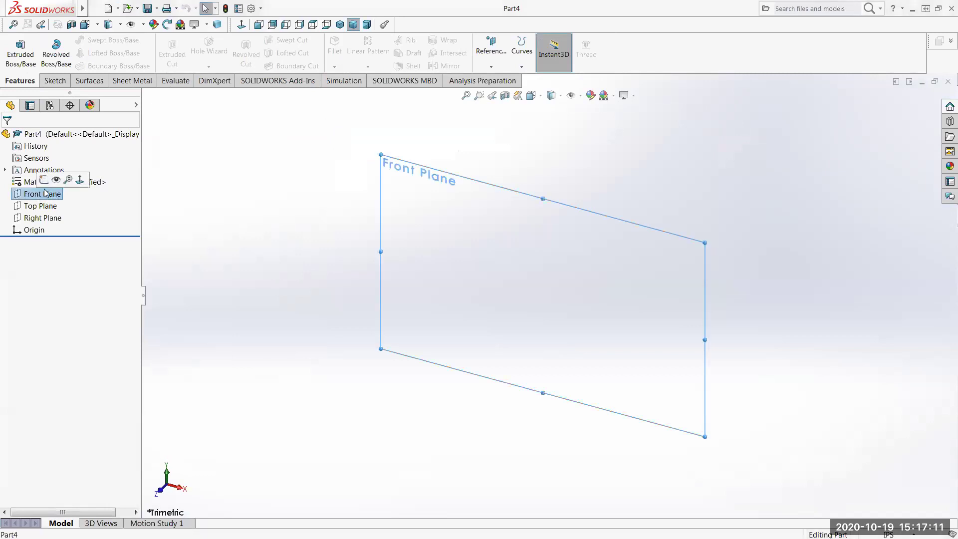
click(80, 181)
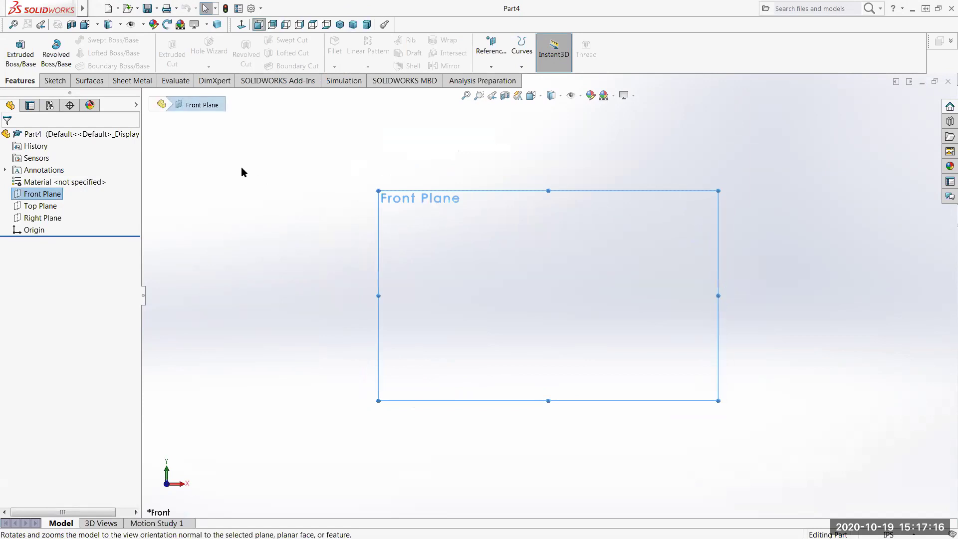
Sketch a circle of radius about 1.31 centred on the origin, undoing the extra circle.
click(52, 82)
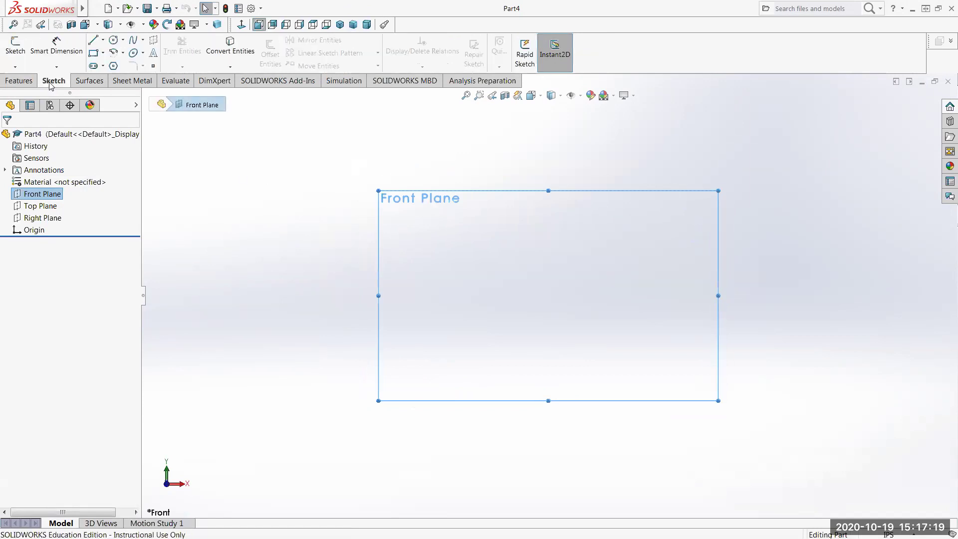
click(114, 42)
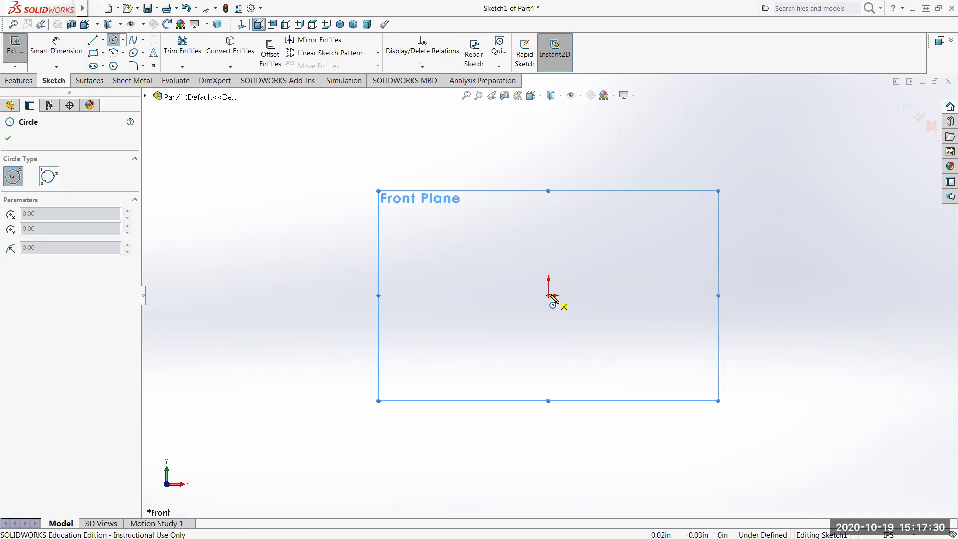
click(549, 296)
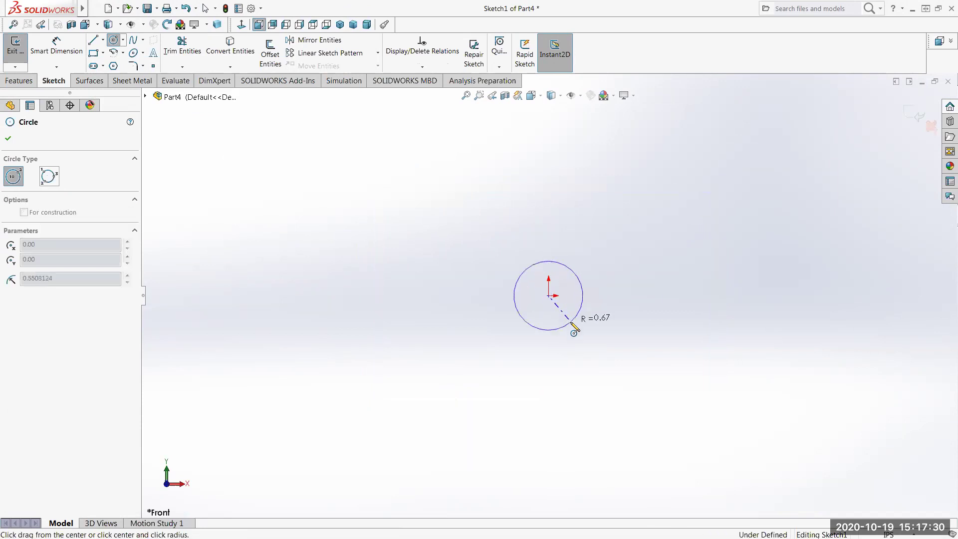
click(601, 327)
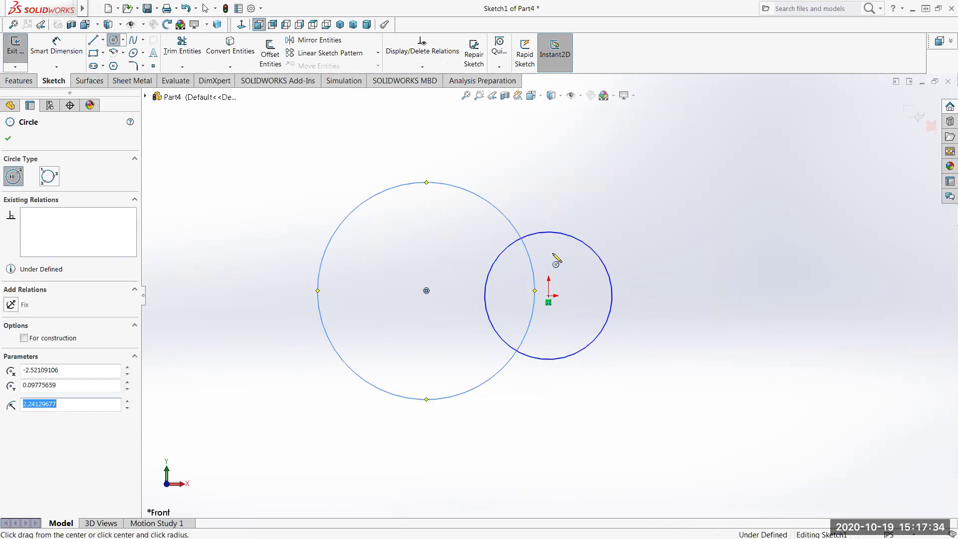
key(Escape)
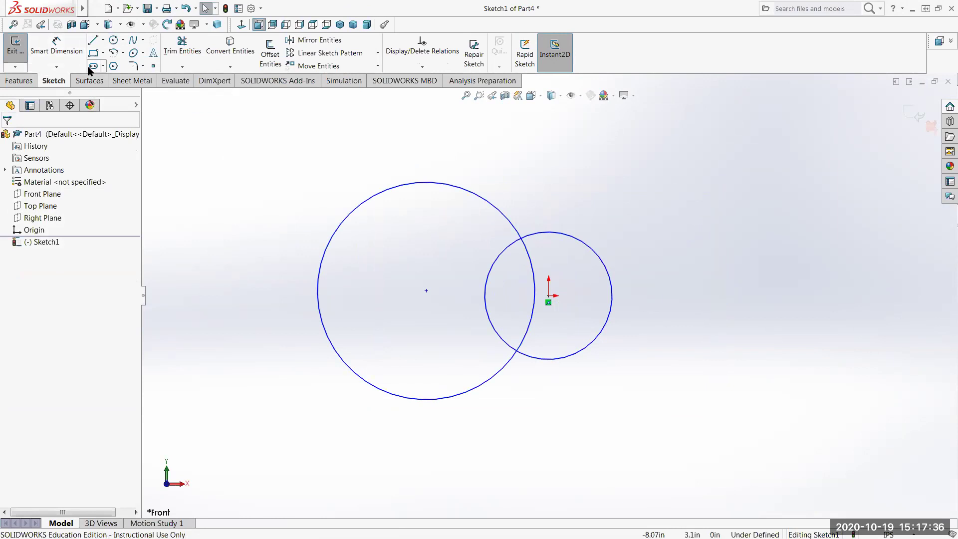
key(ctrl+z)
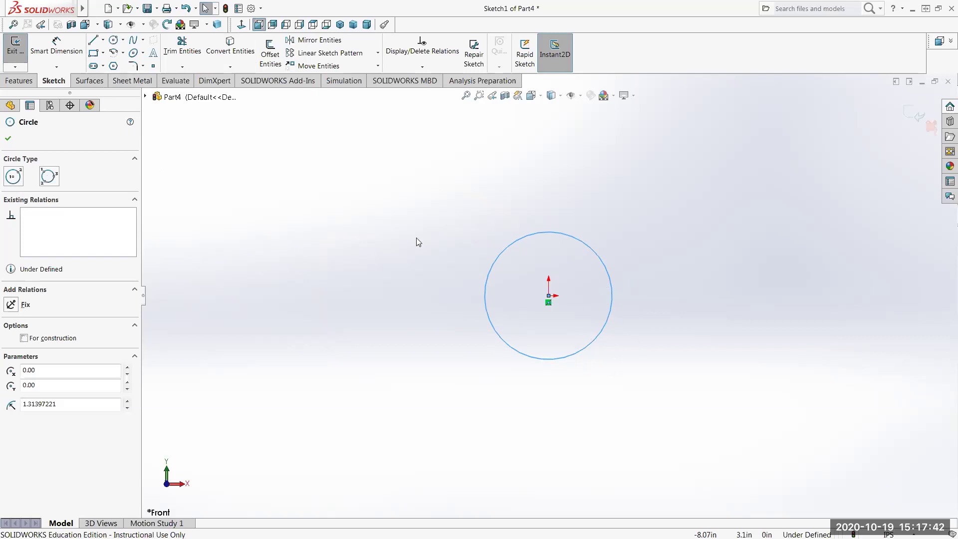
Draw a vertical line down from the circle's right edge.
click(95, 46)
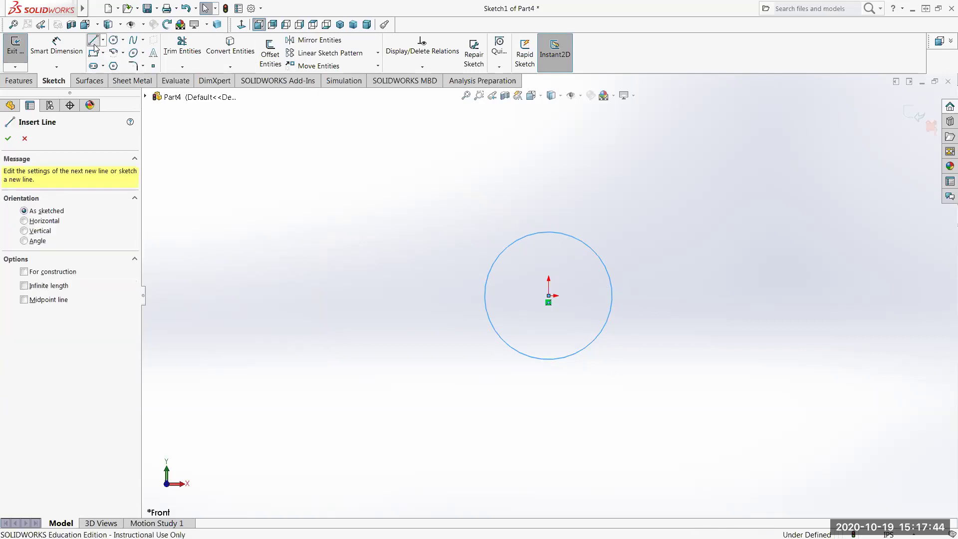
click(613, 295)
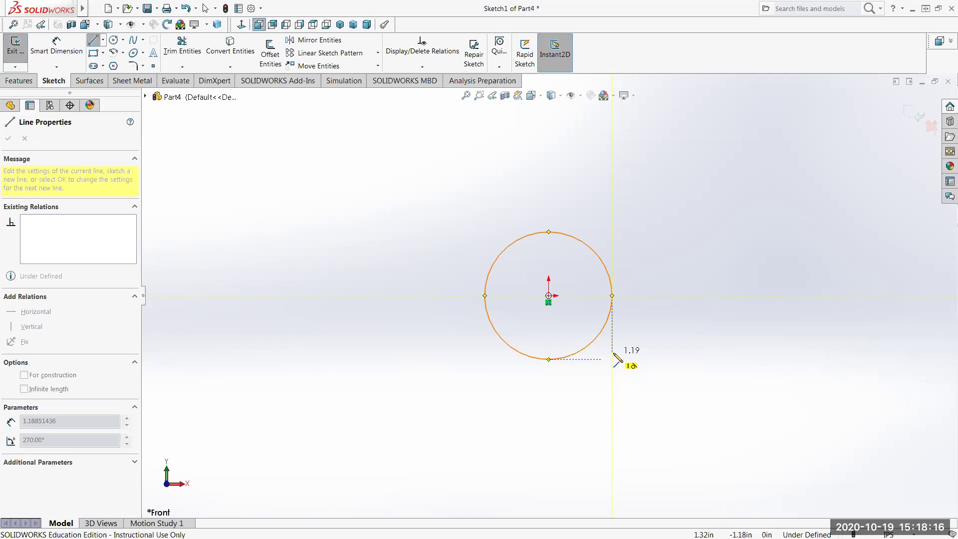
click(613, 391)
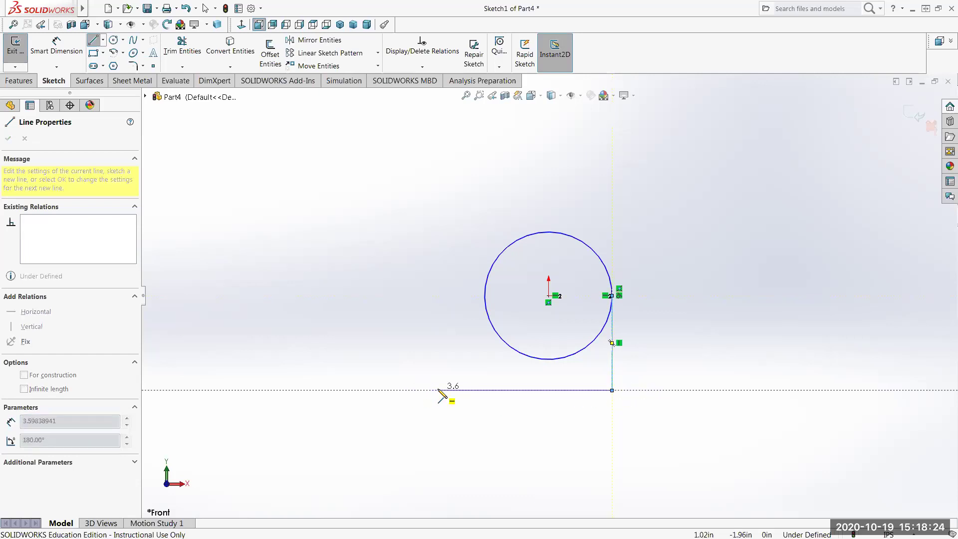
Delete the first circle and line, then draw a radius 0.65 circle at the origin.
key(Escape)
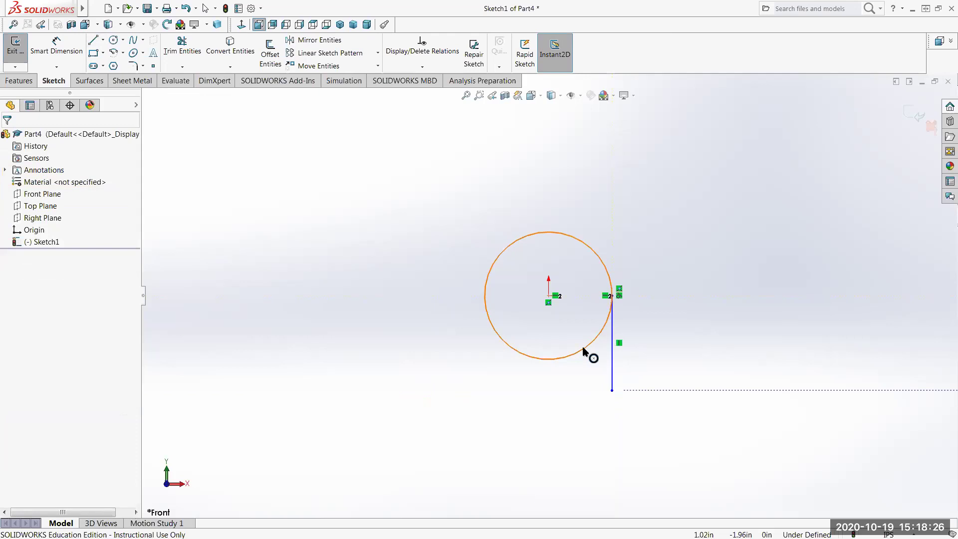
click(587, 347)
key(Delete)
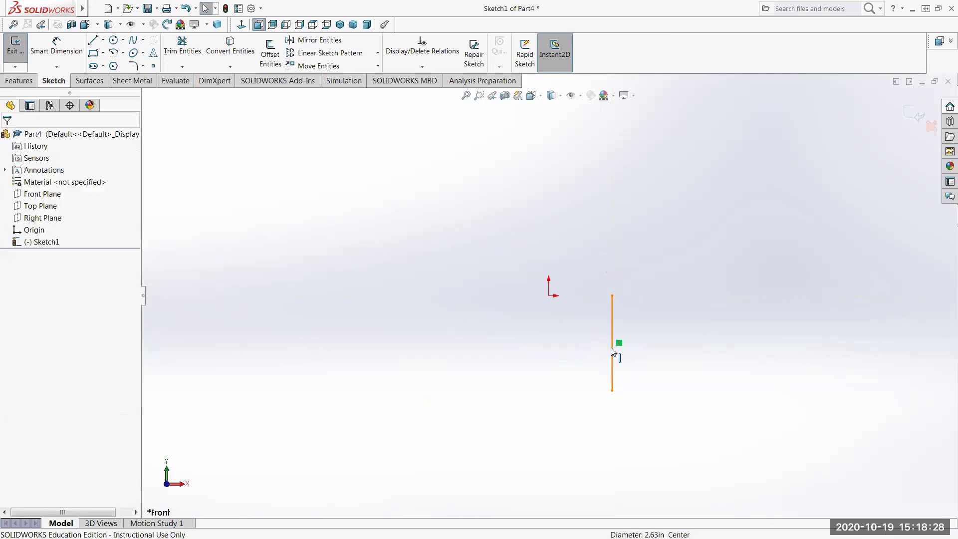
click(612, 352)
key(Delete)
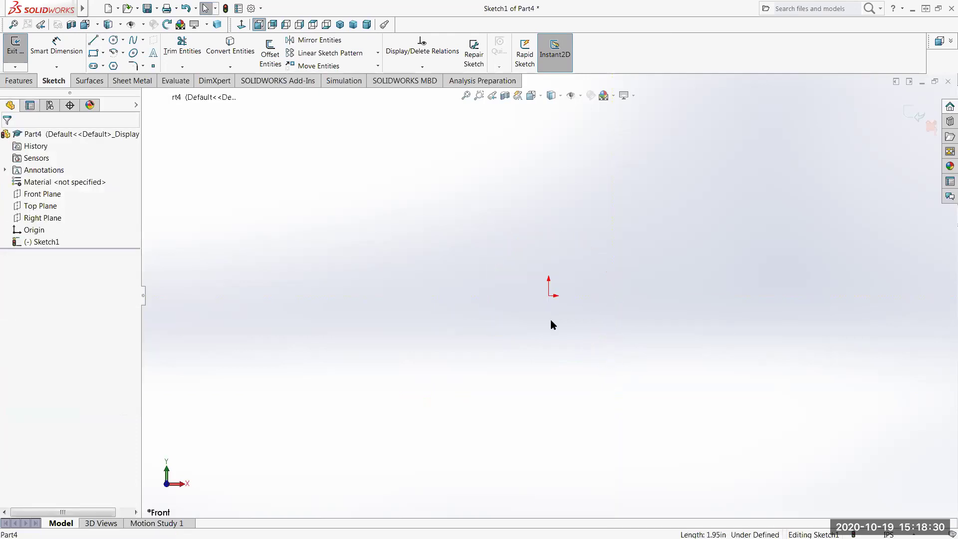
click(114, 40)
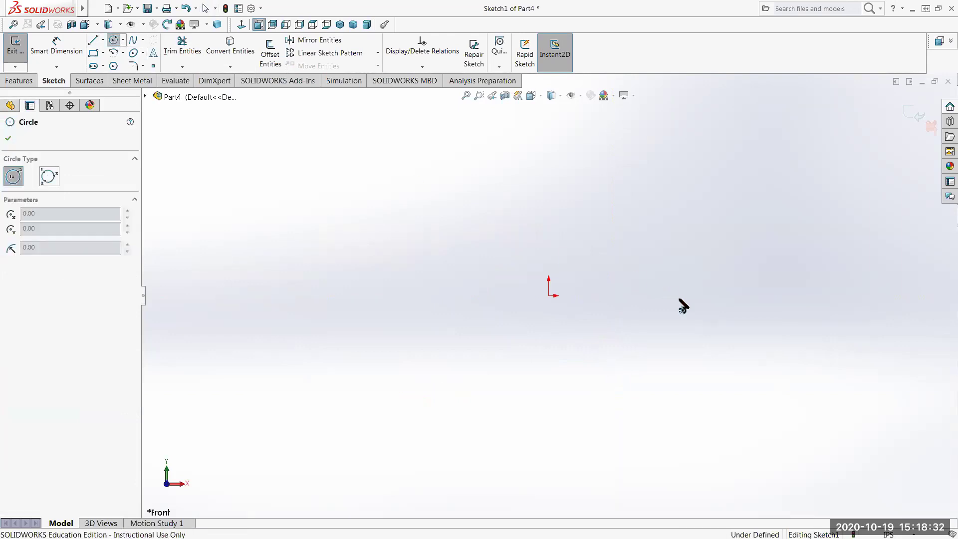
click(549, 295)
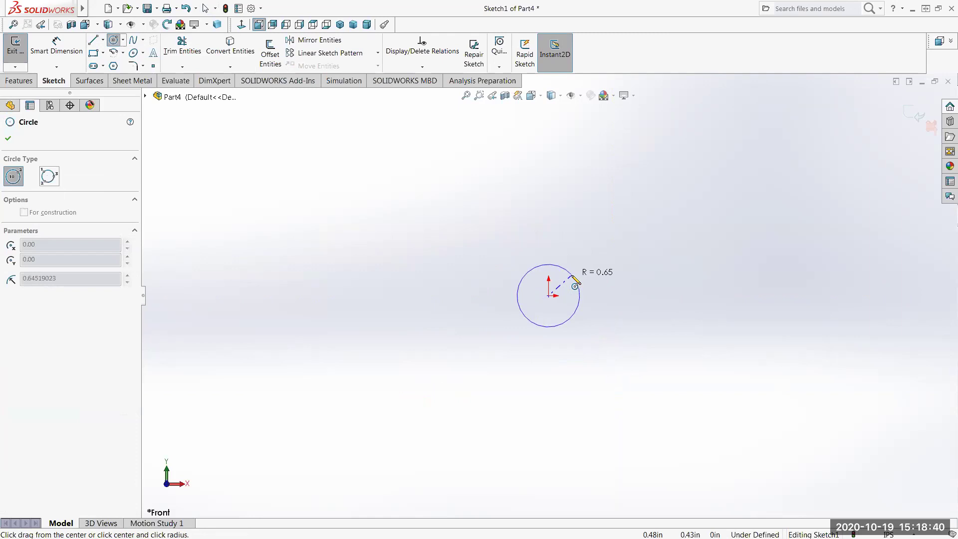
click(575, 285)
scroll(552, 333, down, 2)
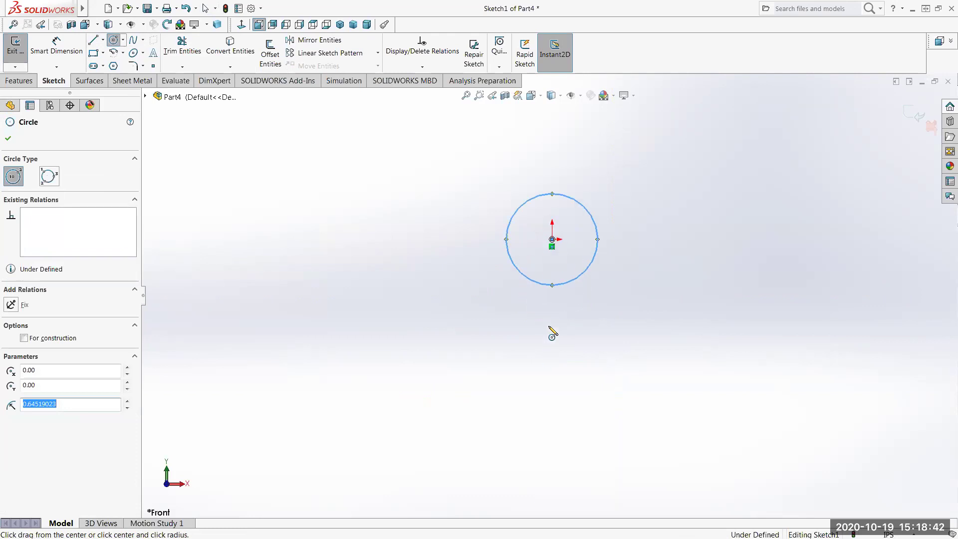
scroll(564, 257, down, 2)
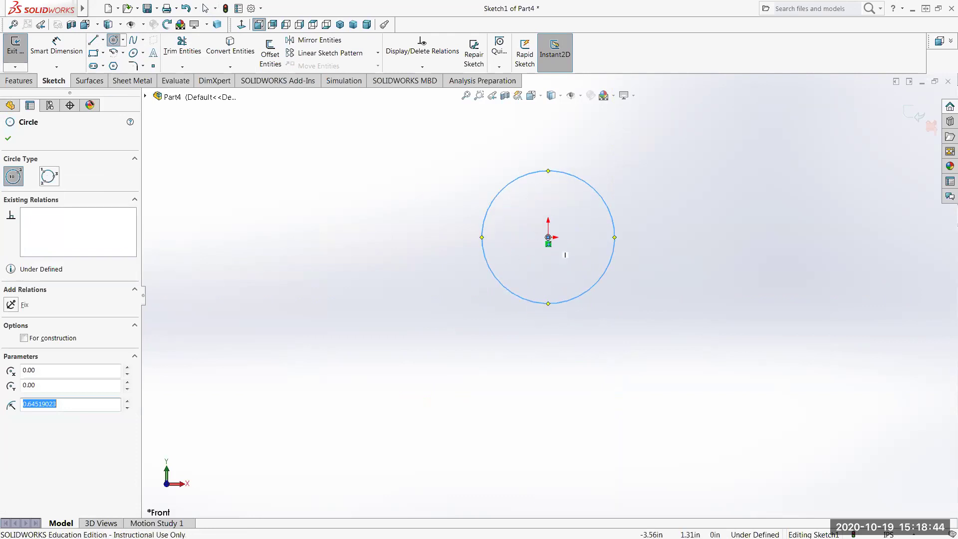
Sketch the outline lines down the right side, across the bottom and up the left.
key(l)
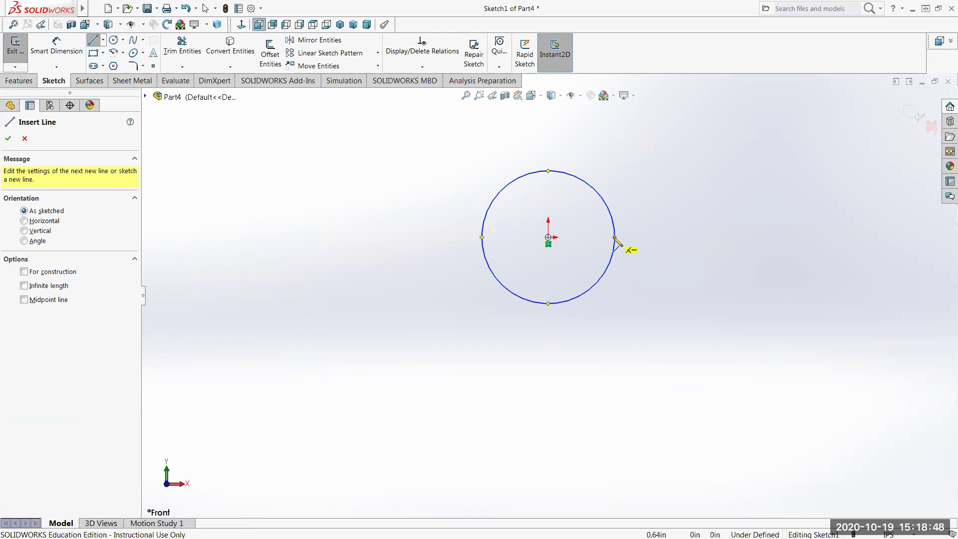
click(615, 237)
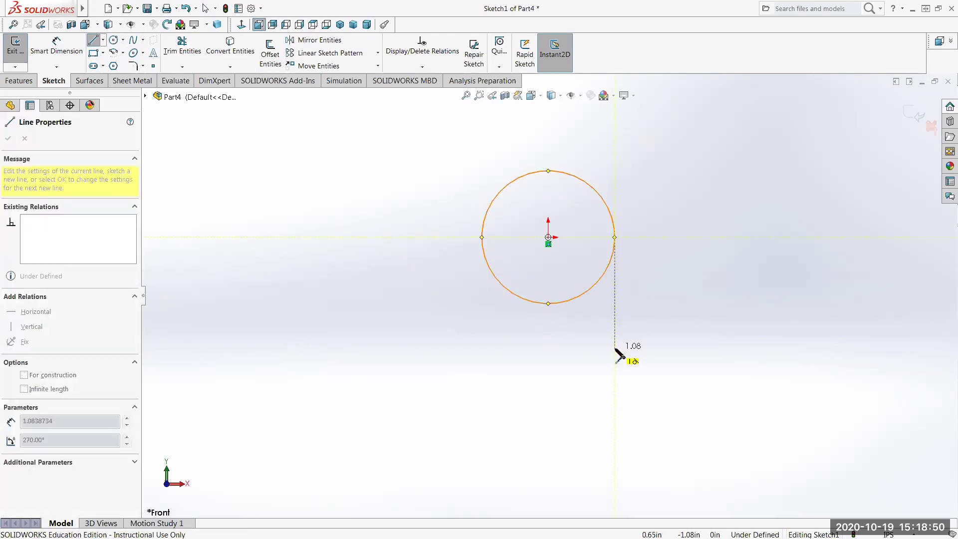
click(615, 348)
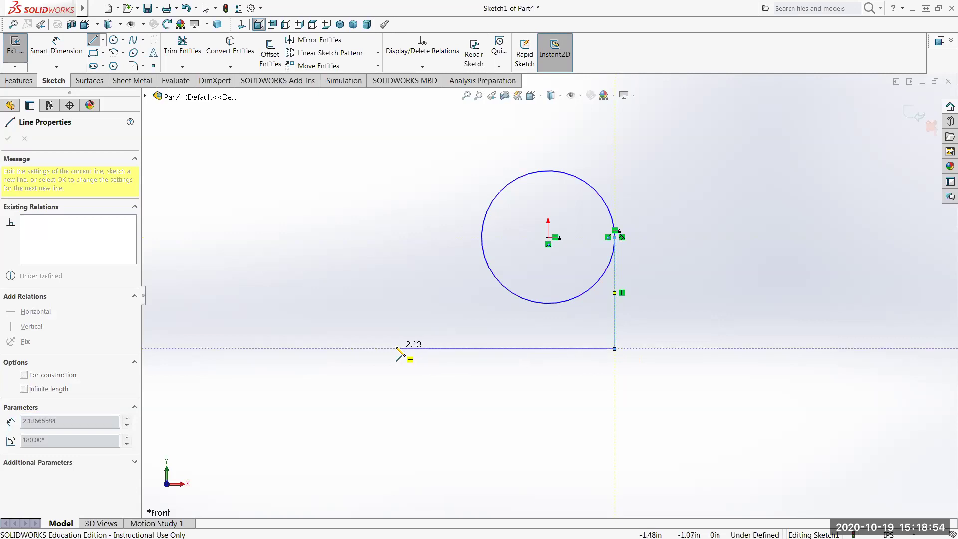
click(396, 348)
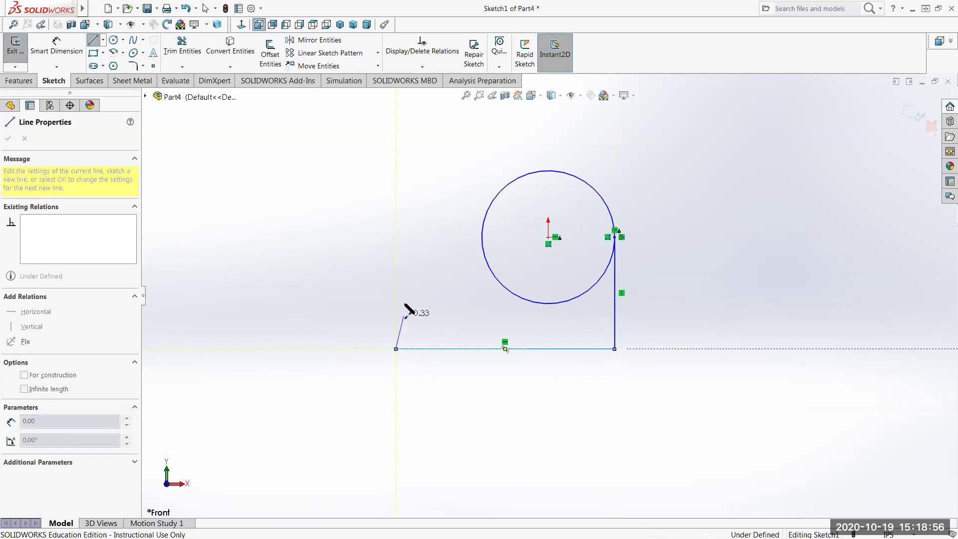
click(397, 271)
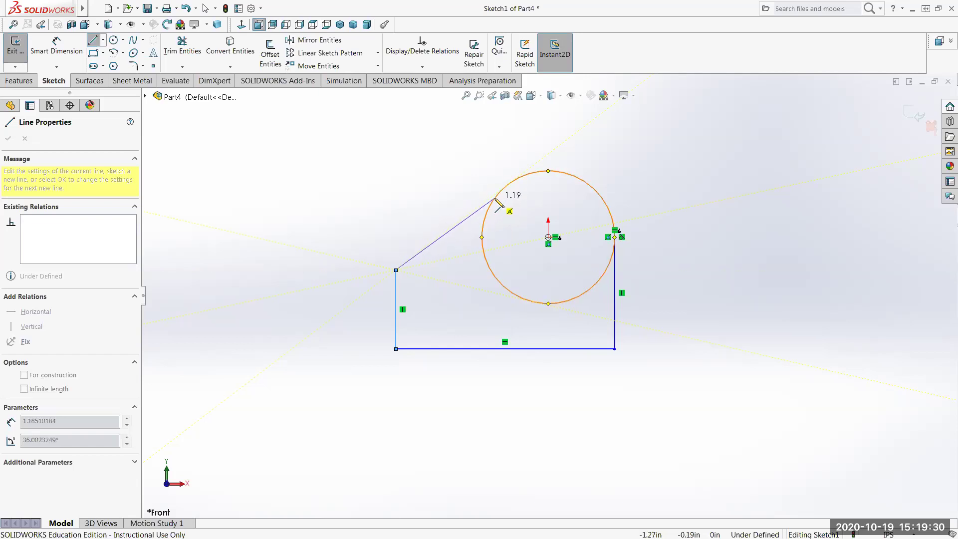
End the slanted line at the circle and add a Tangent relation between them.
click(496, 198)
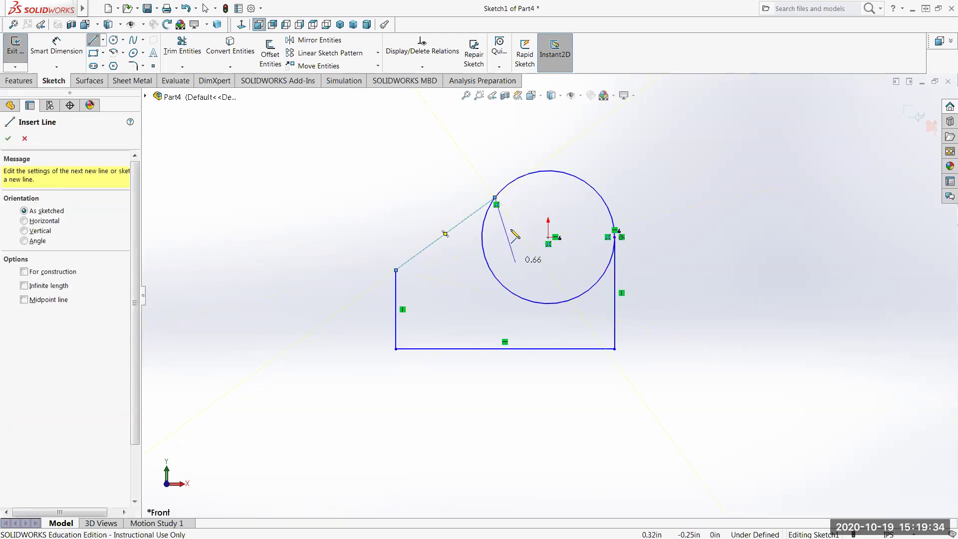
key(Escape)
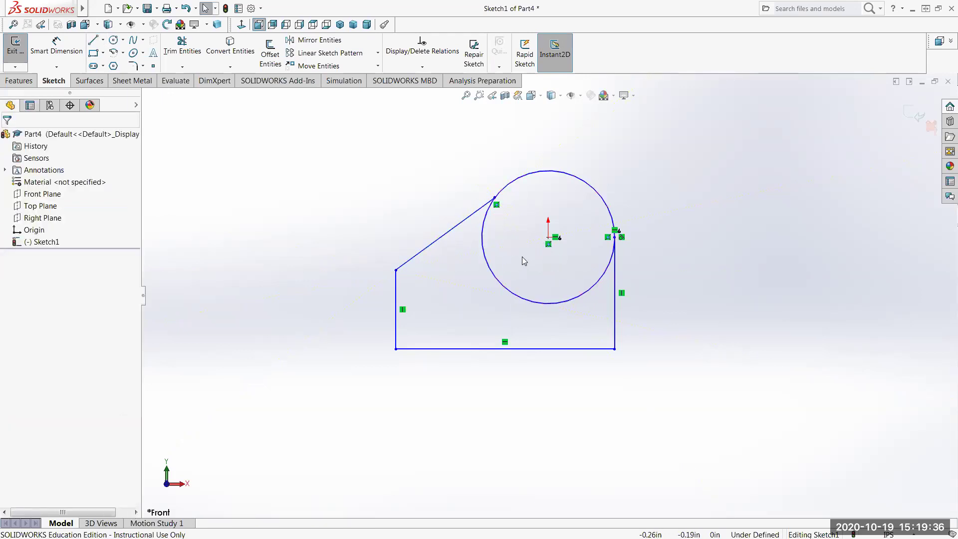
click(483, 238)
ctrl+click(466, 218)
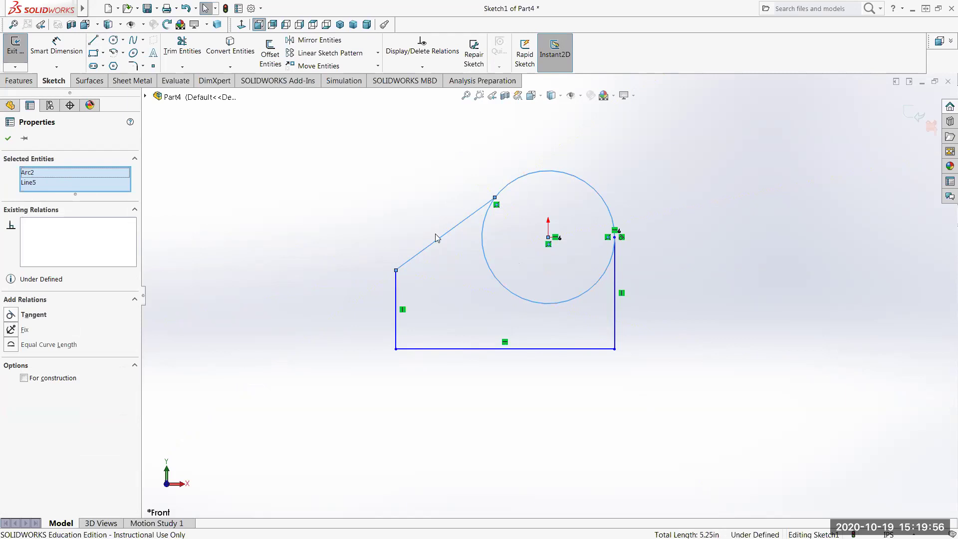
click(11, 315)
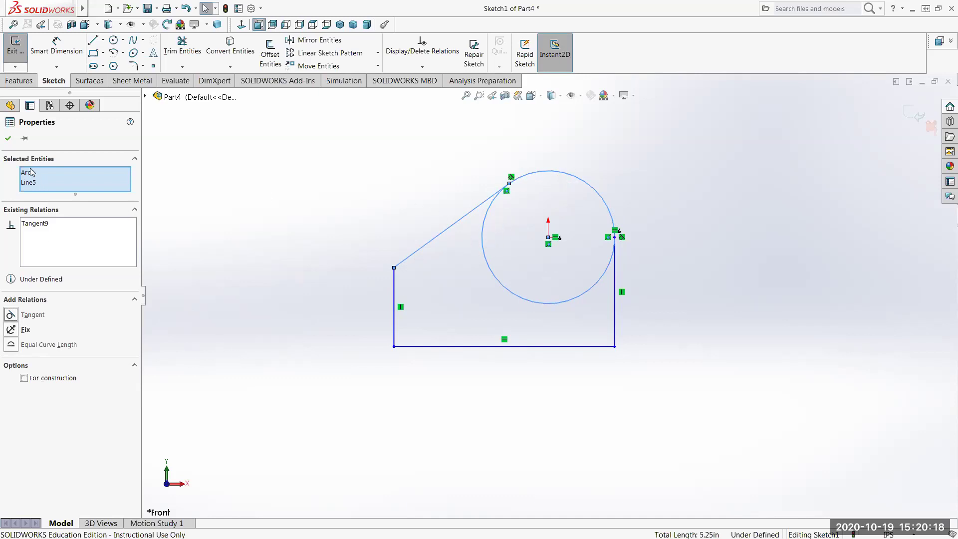
click(8, 139)
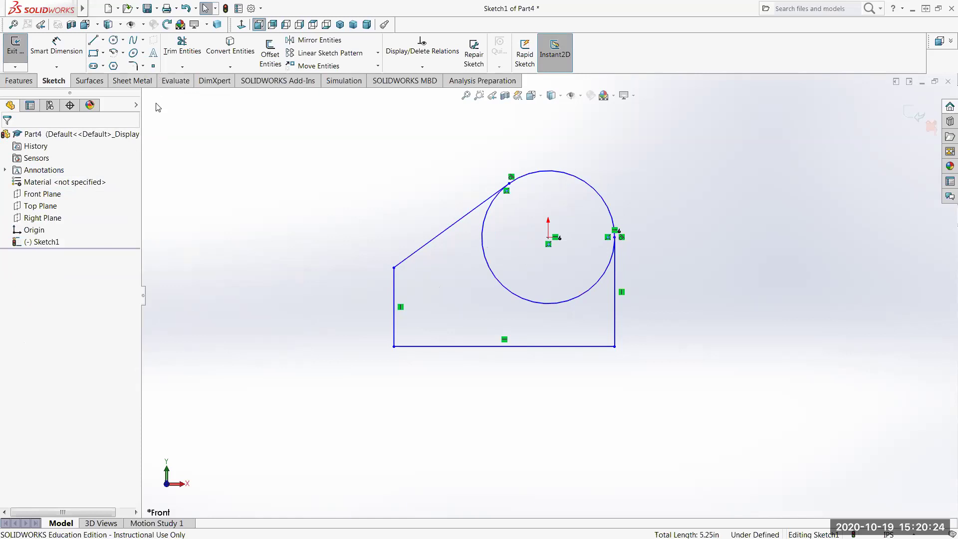
Dimension the circle to Ø1.25 and the right vertical line to 1.00.
click(56, 52)
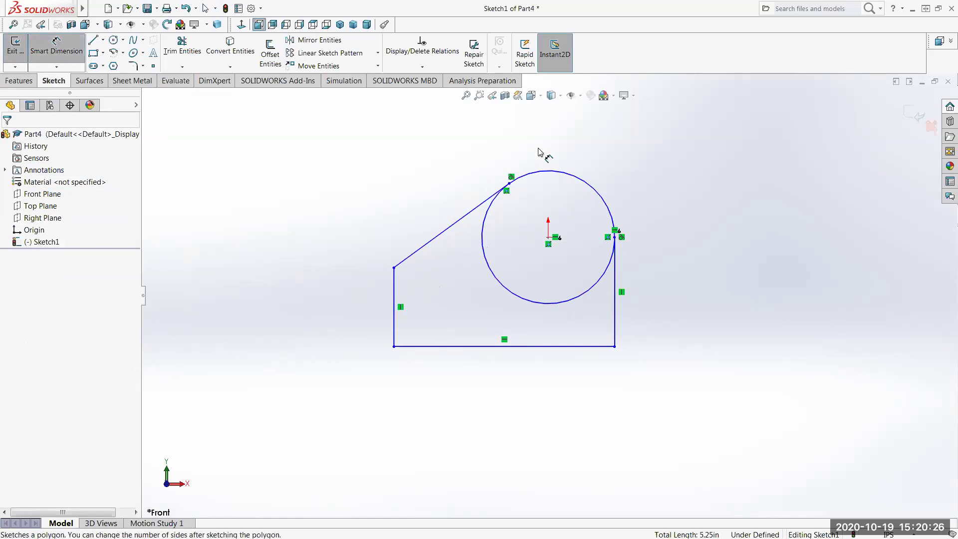
click(591, 182)
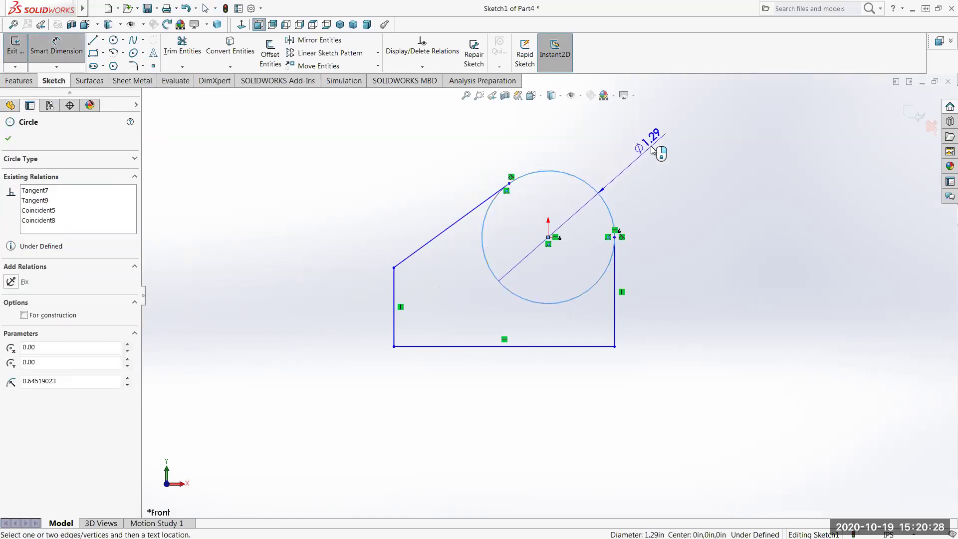
click(652, 150)
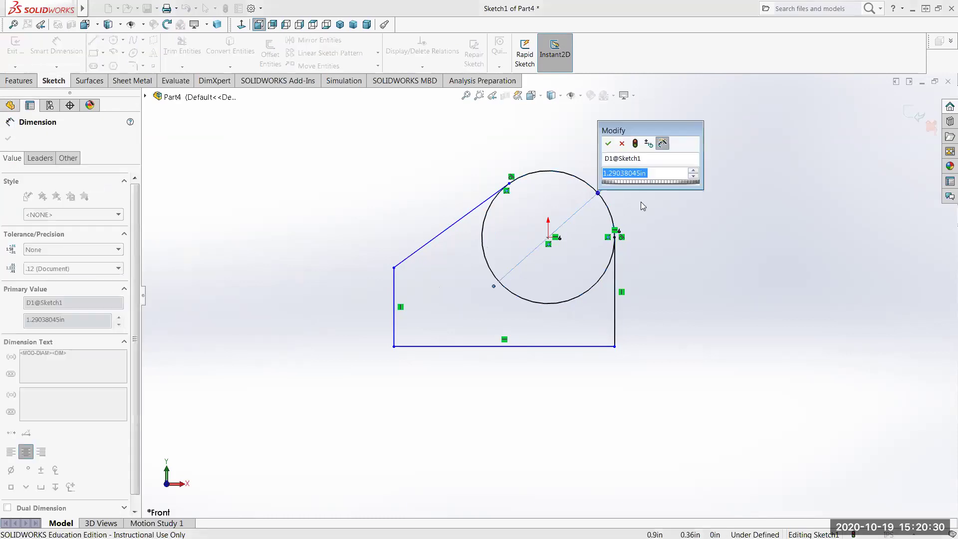
text(1.25)
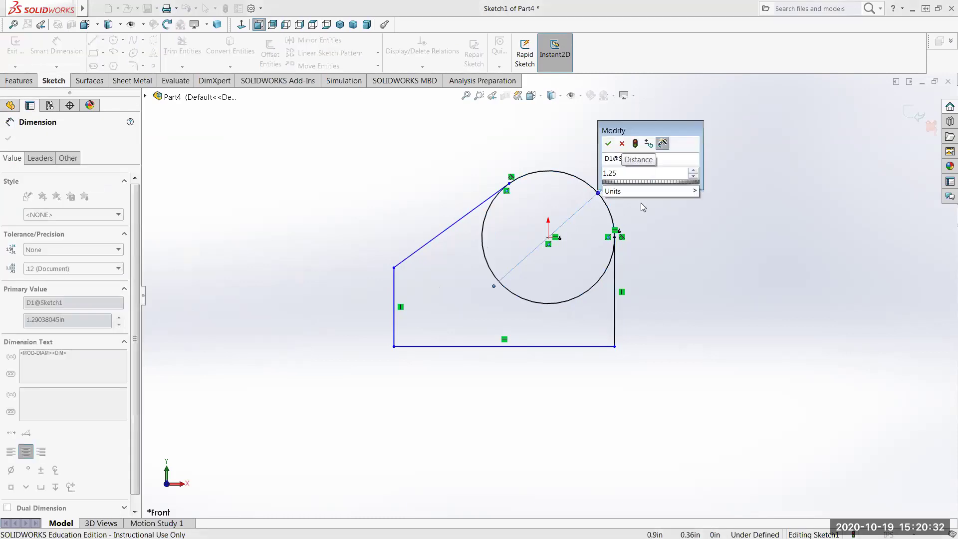
key(Return)
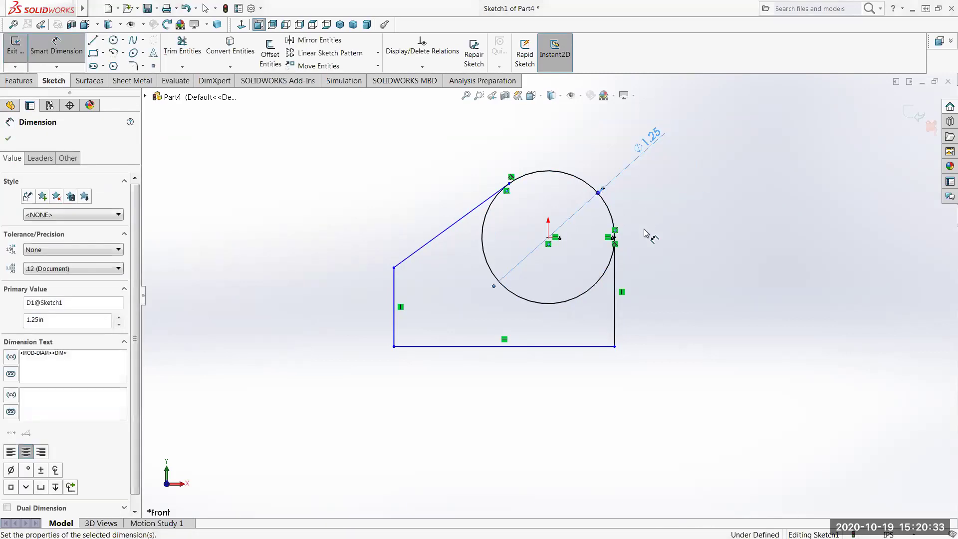
click(615, 285)
click(688, 298)
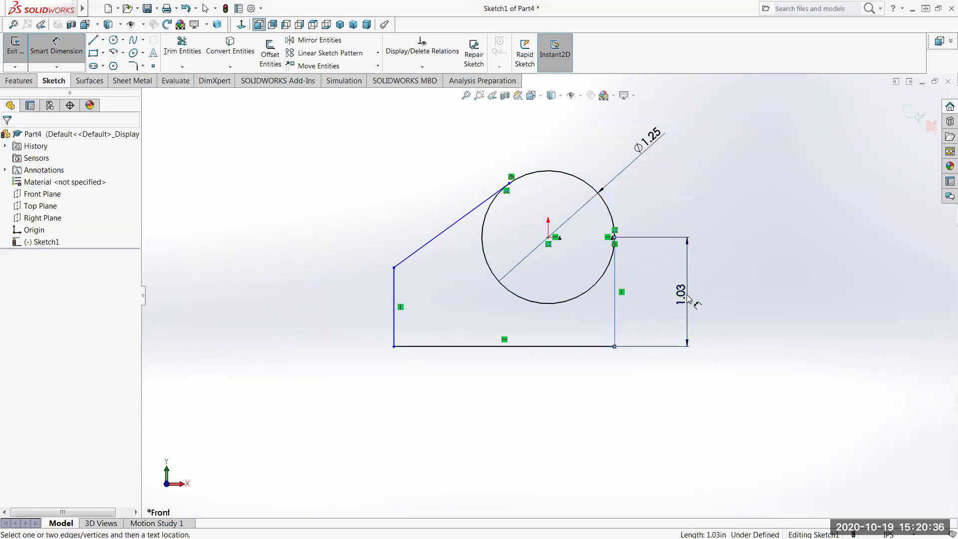
text(1.02711783in)
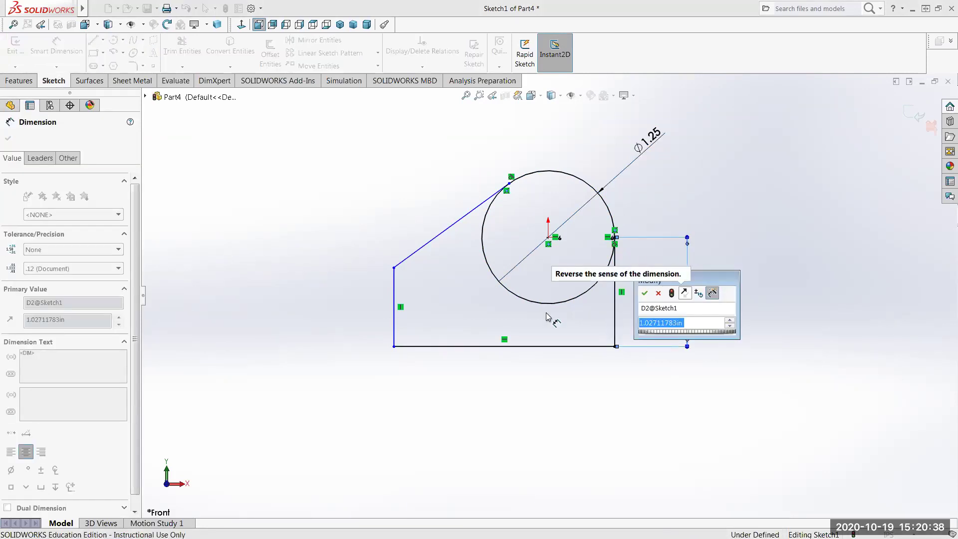
key(Return)
Dimension the bottom line to 2.125 and the left vertical line to 0.75.
click(541, 346)
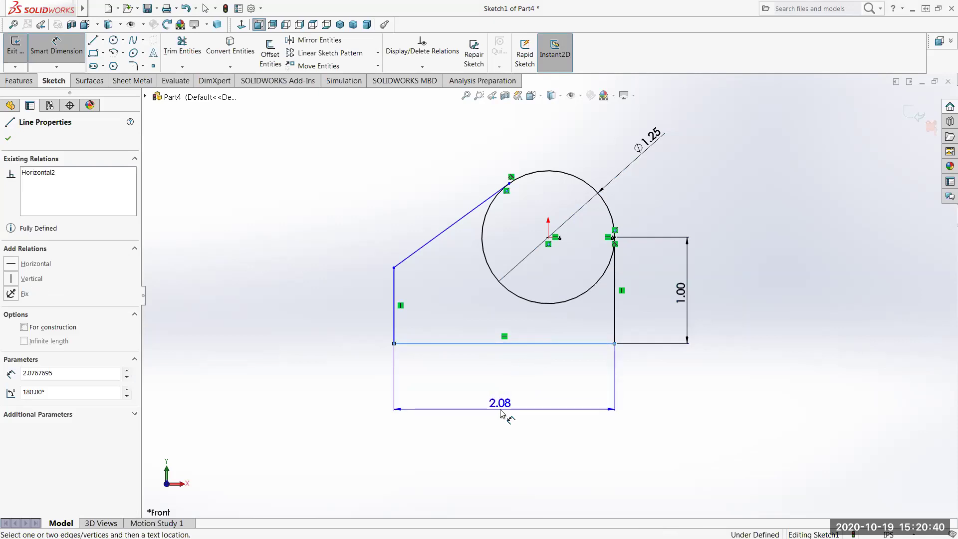
click(501, 413)
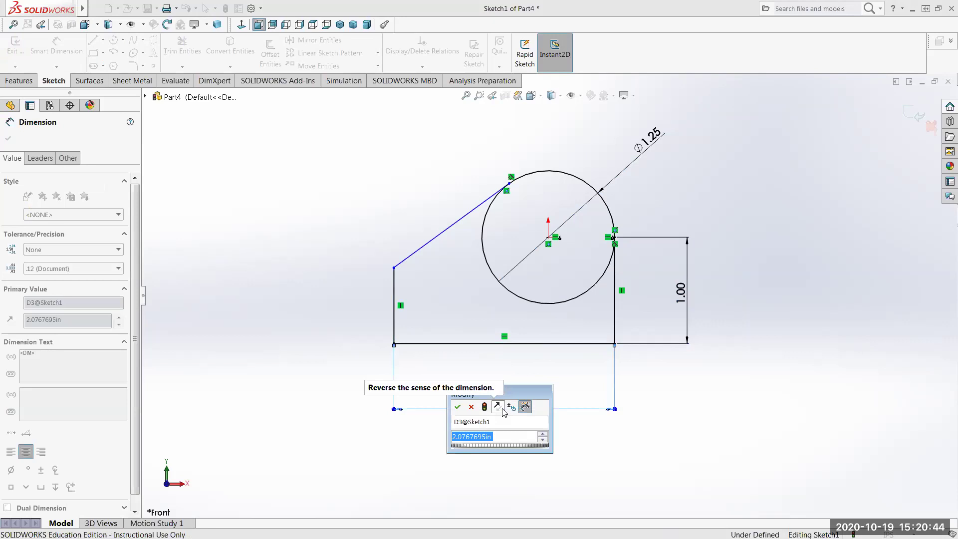
text(2.125)
key(Return)
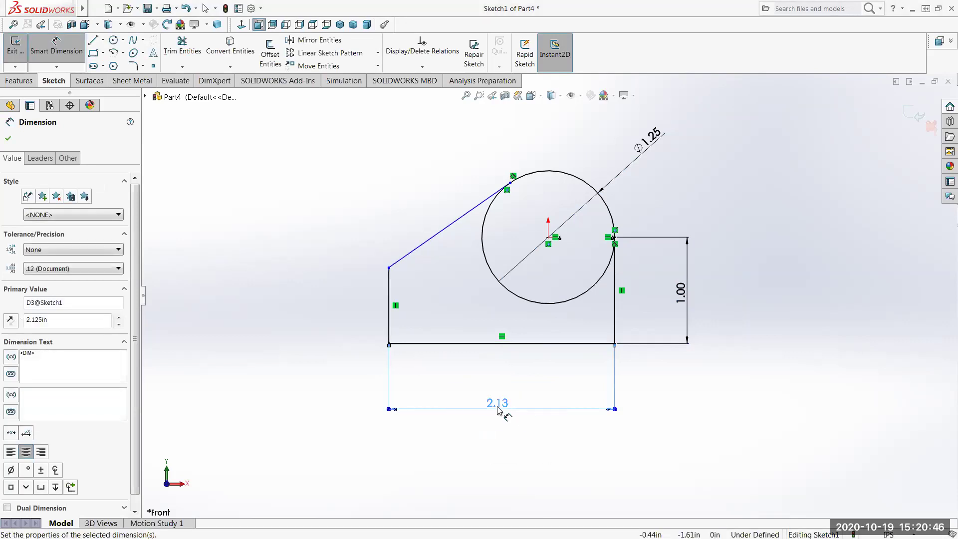
click(390, 298)
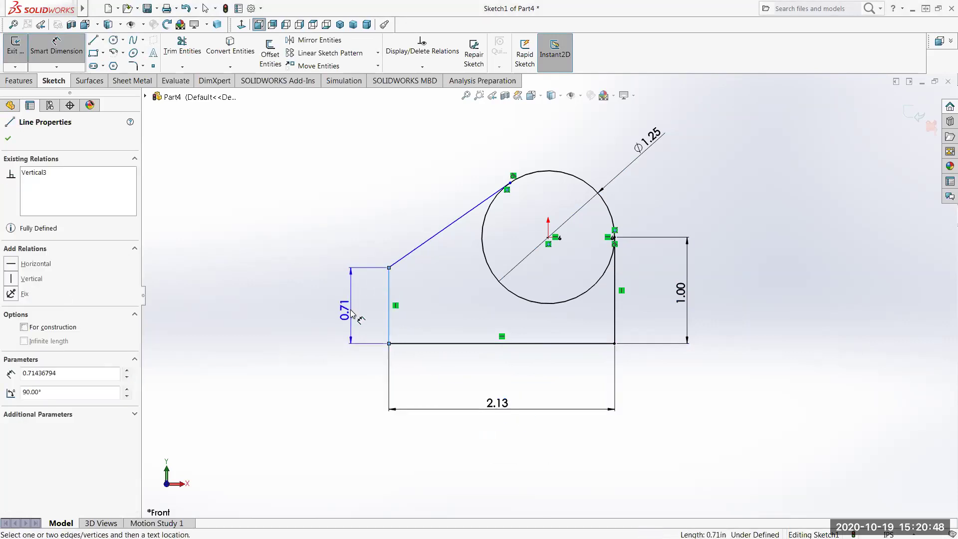
click(351, 313)
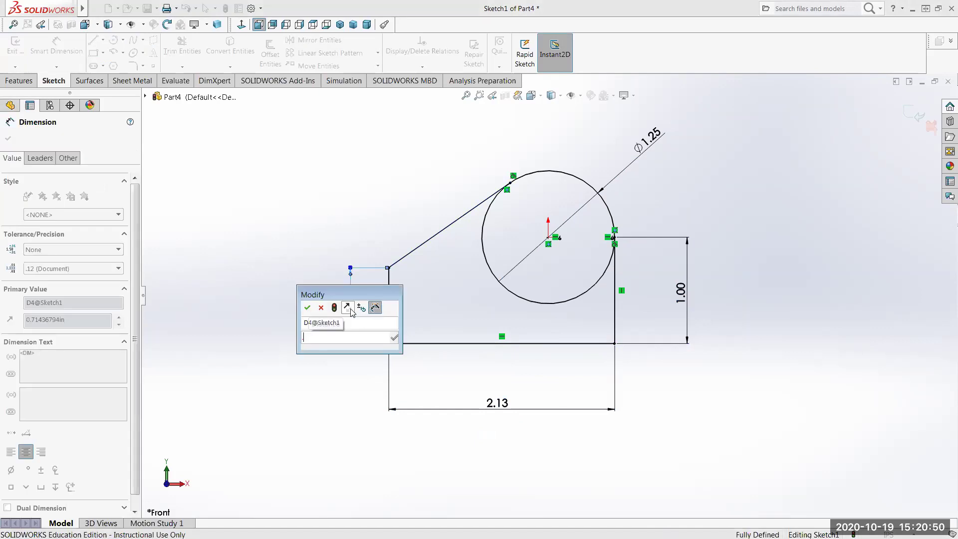
text(.75)
key(Return)
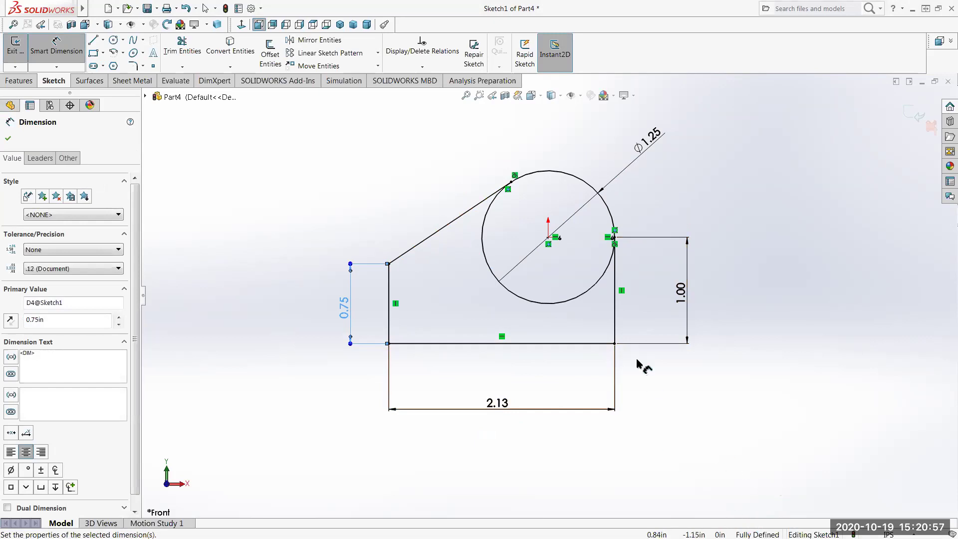
click(56, 49)
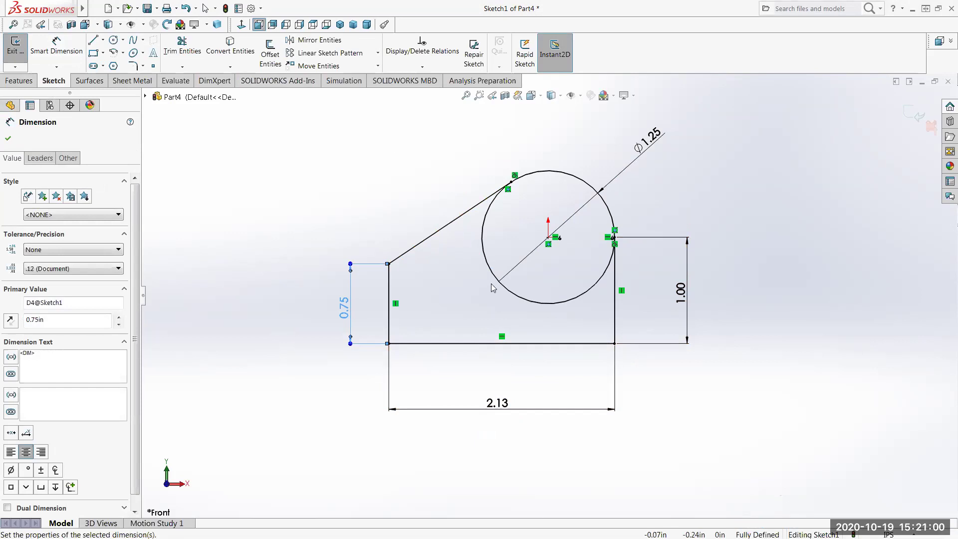
Trim away the lower part of the circle, leaving the arc, and exit Sketch1.
click(183, 50)
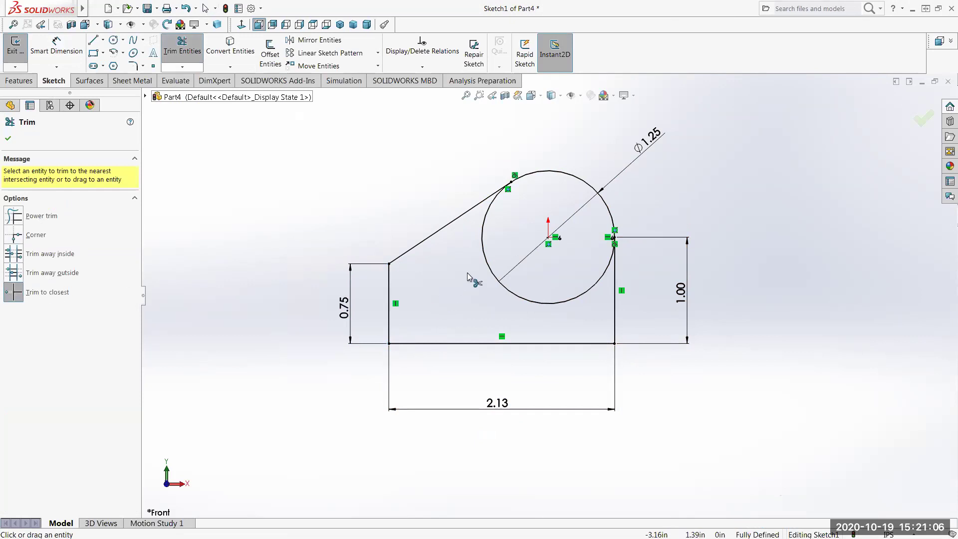
click(486, 264)
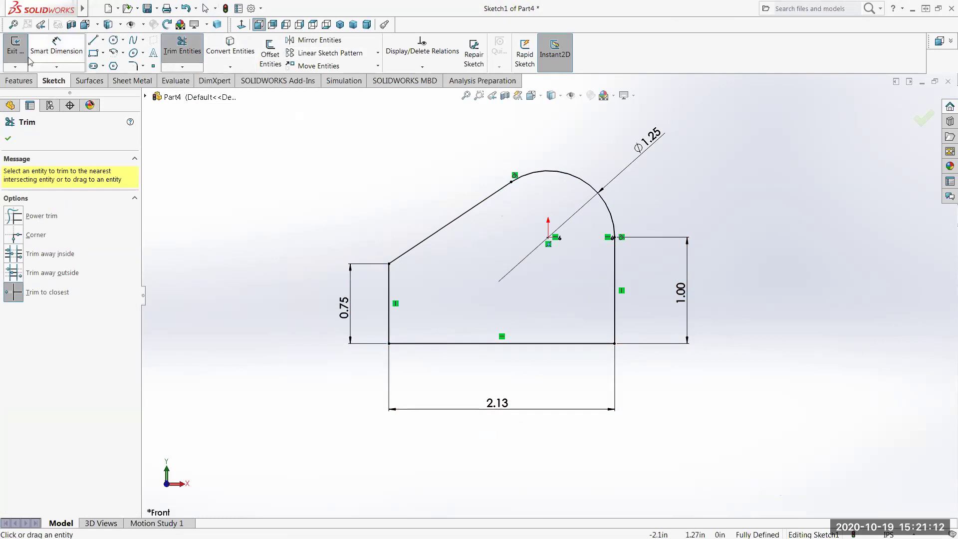
click(15, 46)
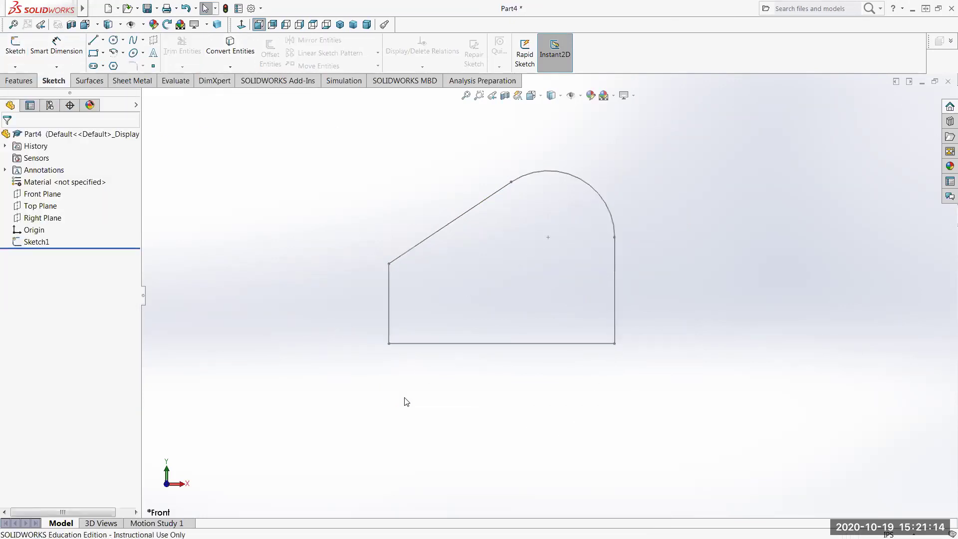
mouse_move(551, 402)
middle_down()
mouse_move(514, 432)
mouse_move(304, 352)
middle_up()
click(34, 244)
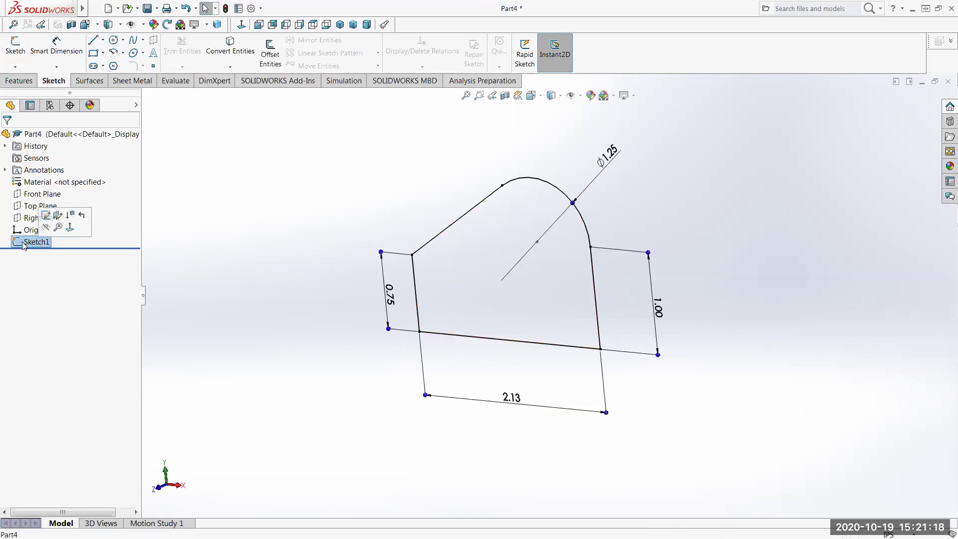
click(19, 81)
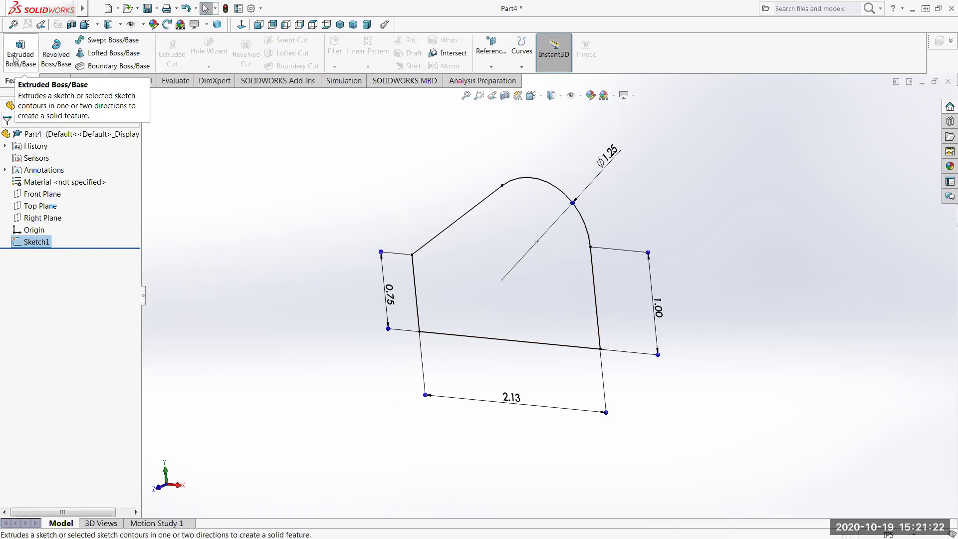
Extrude Sketch1 with a Blind depth of 0.5 in into a solid.
click(14, 59)
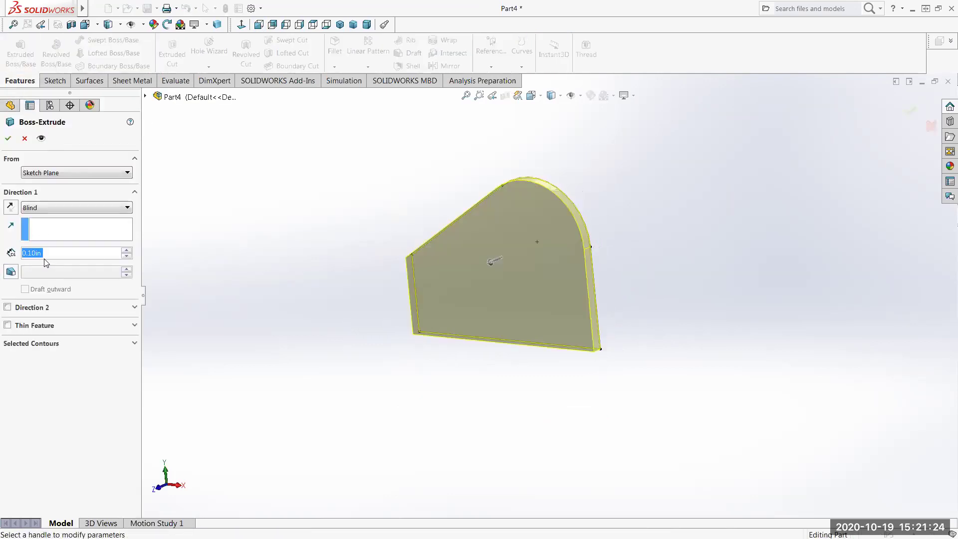
text(.5)
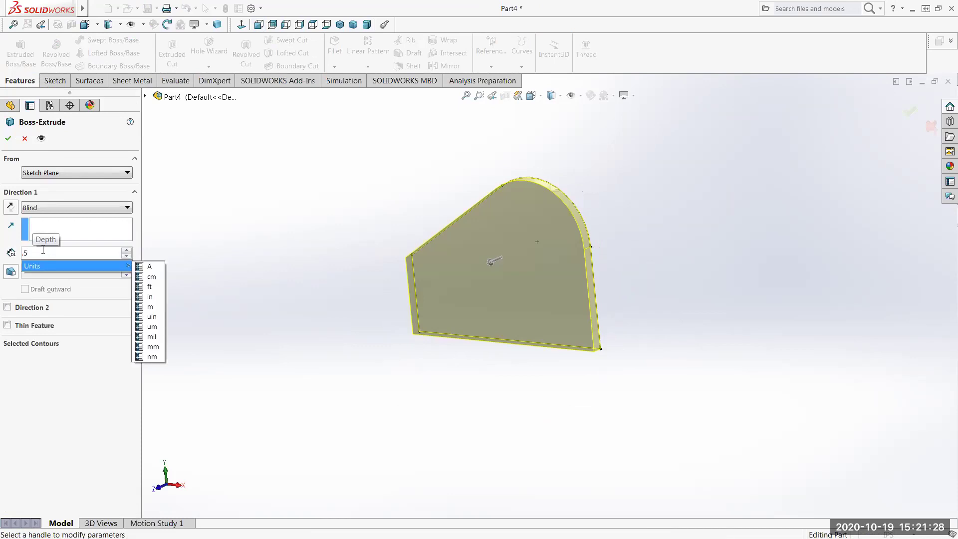
click(8, 143)
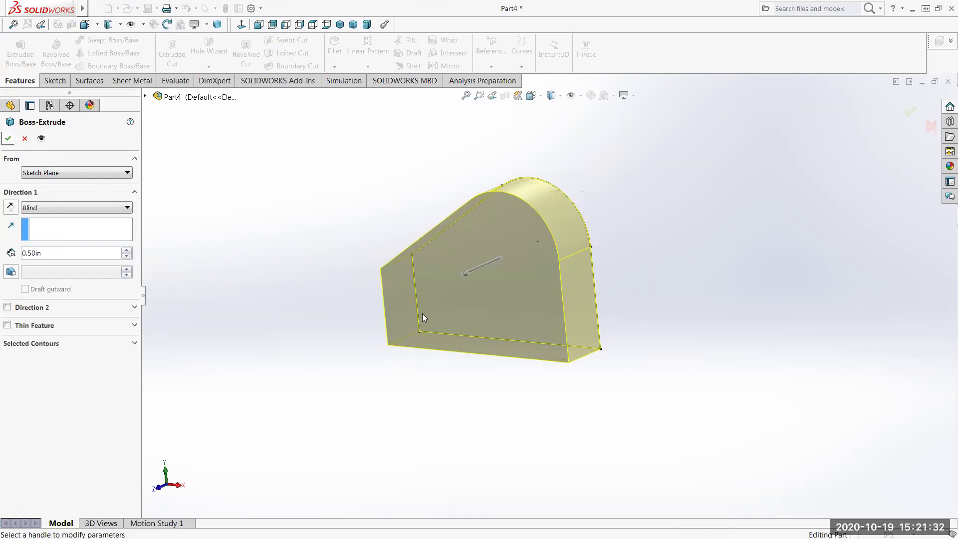
click(8, 138)
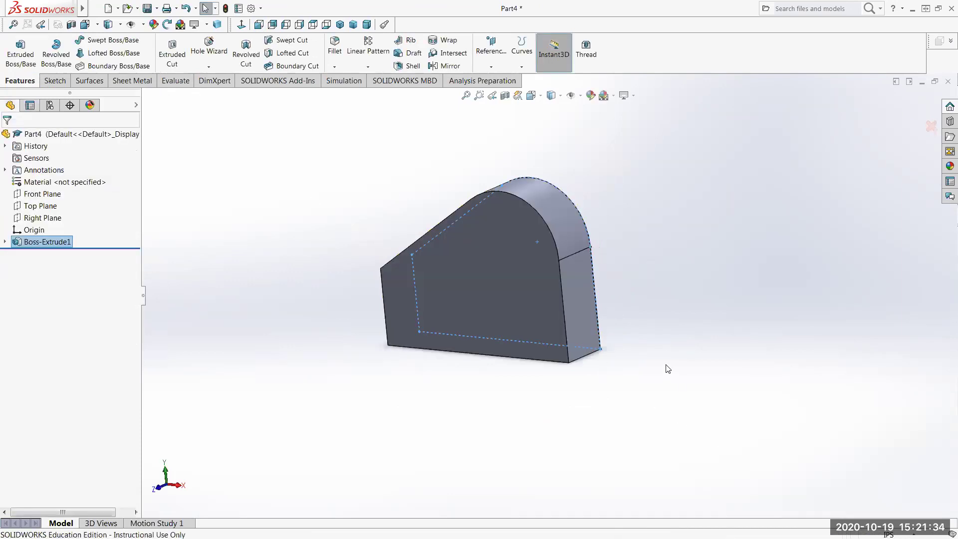
mouse_move(670, 361)
middle_down()
mouse_move(681, 368)
mouse_move(669, 357)
middle_up()
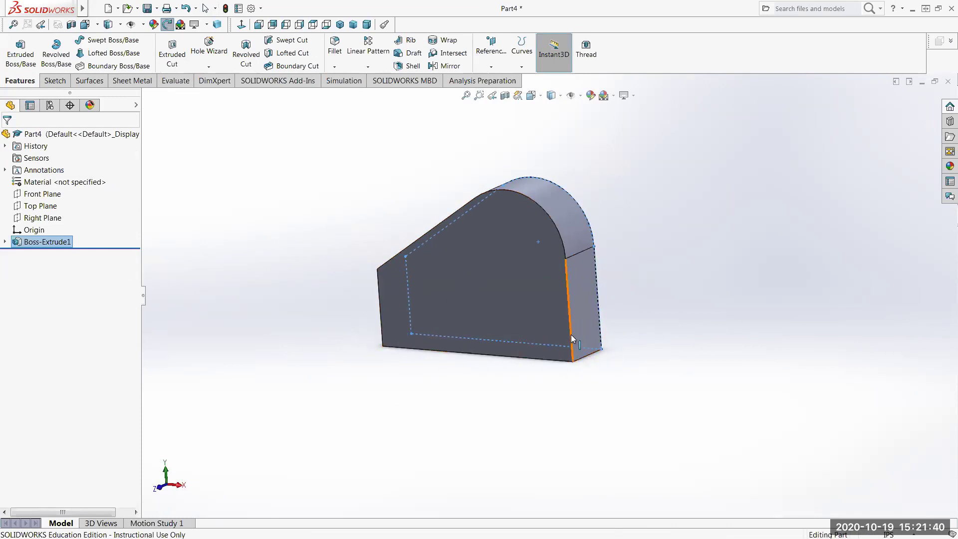
On the part's front face, draw a corner rectangle across the lower portion.
click(512, 331)
click(531, 329)
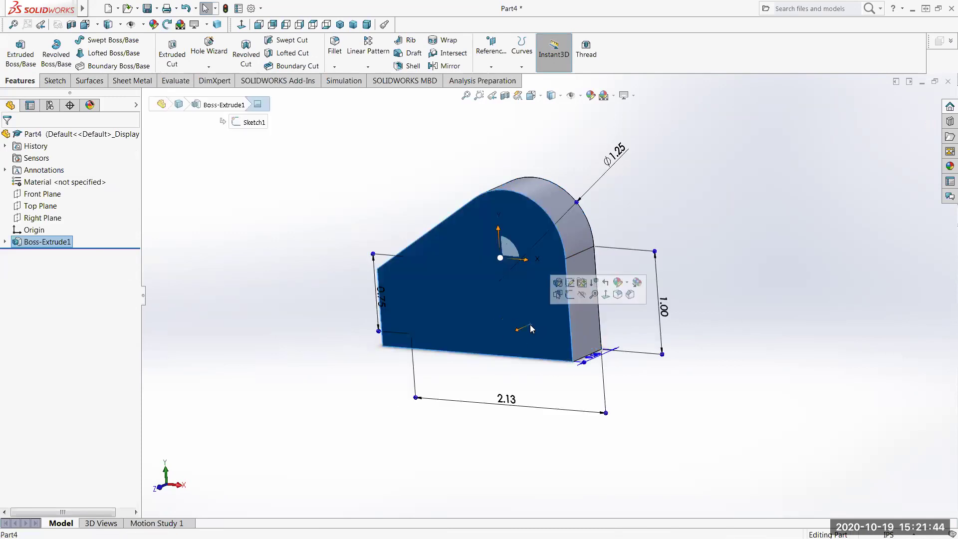
click(606, 294)
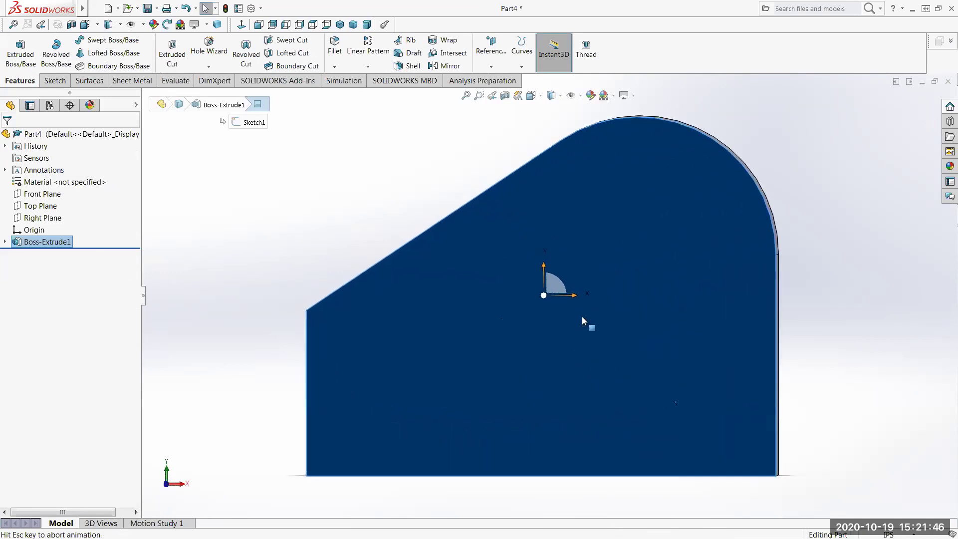
click(55, 81)
click(93, 53)
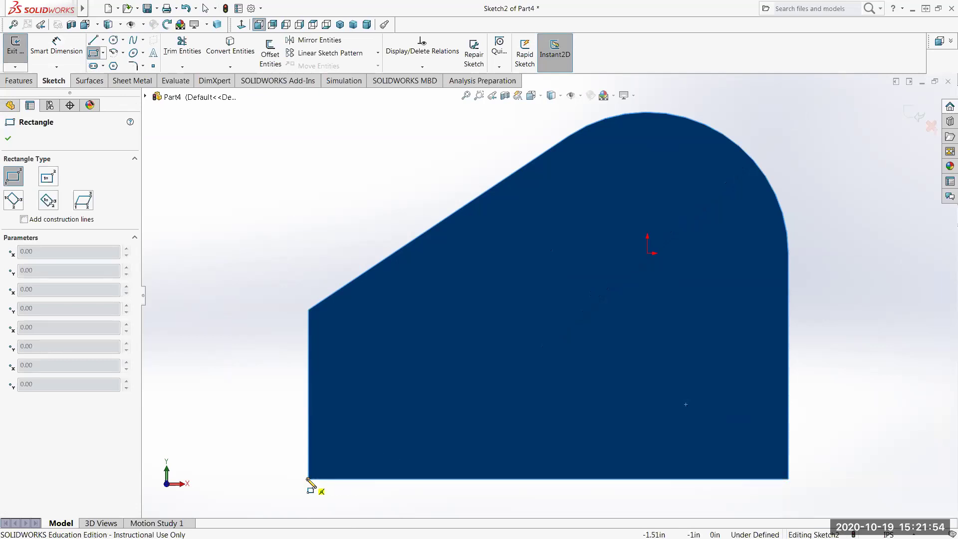
click(308, 479)
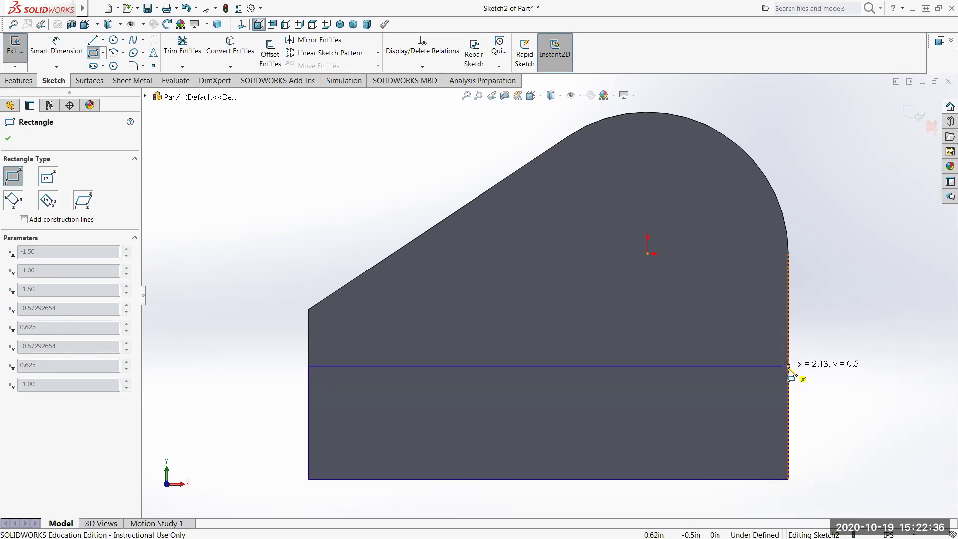
click(789, 367)
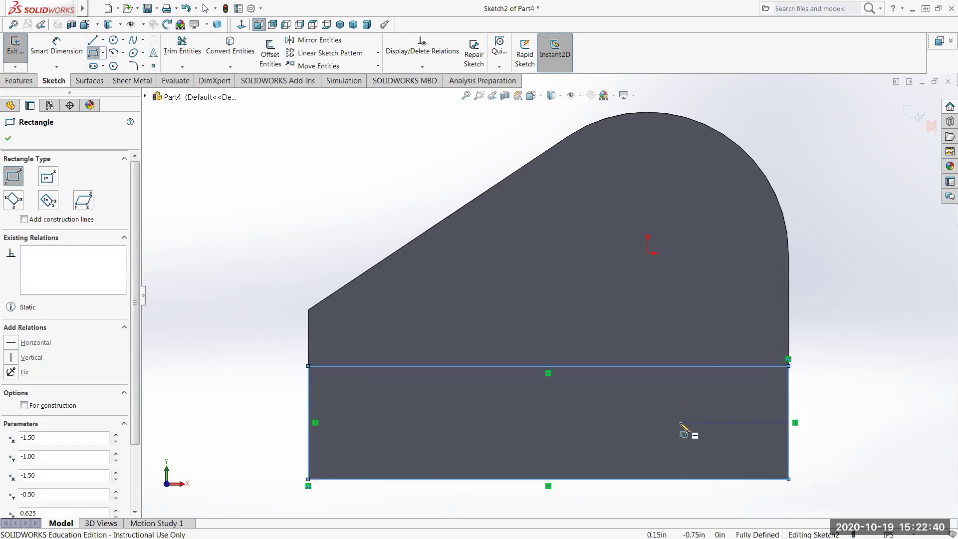
click(10, 140)
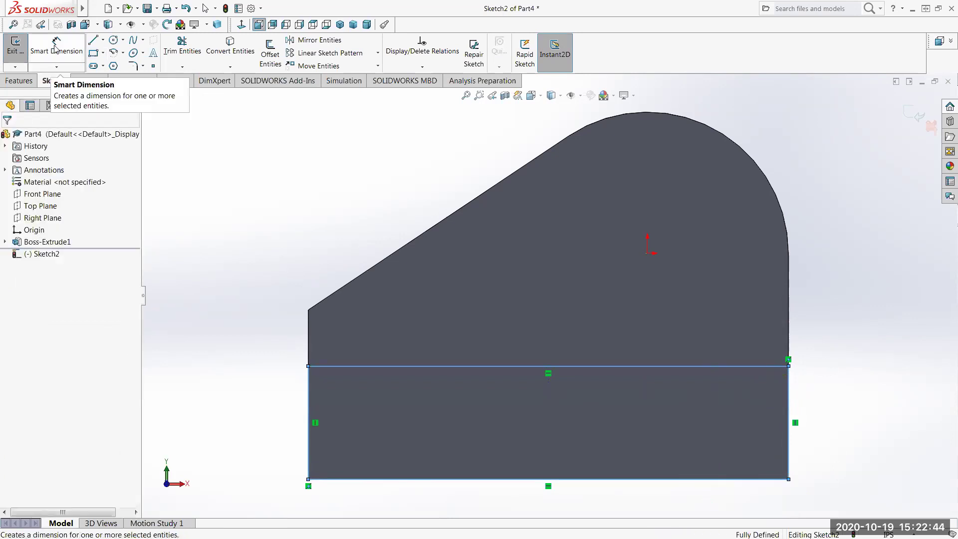
Try a 0.50 height dimension on the rectangle's right edge and discard it as redundant.
click(54, 47)
click(789, 407)
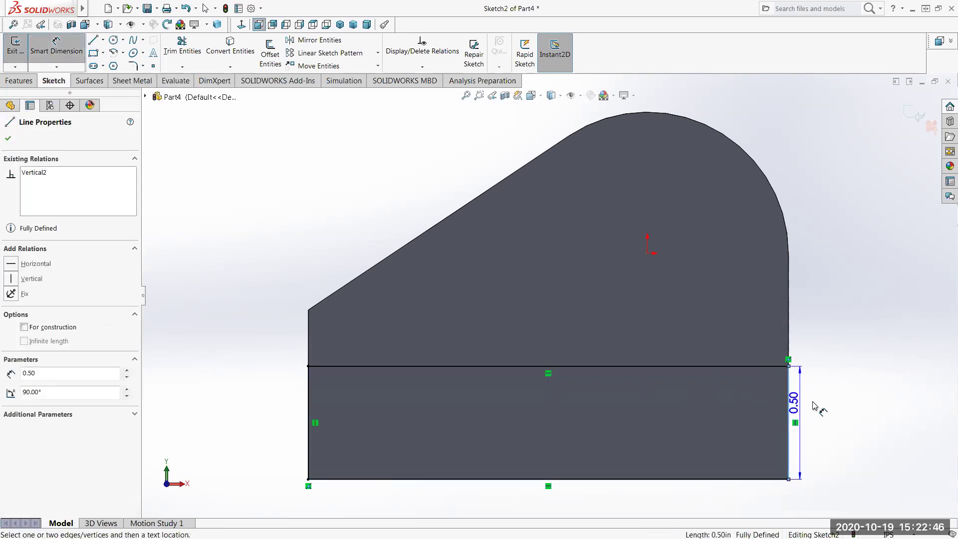
click(836, 425)
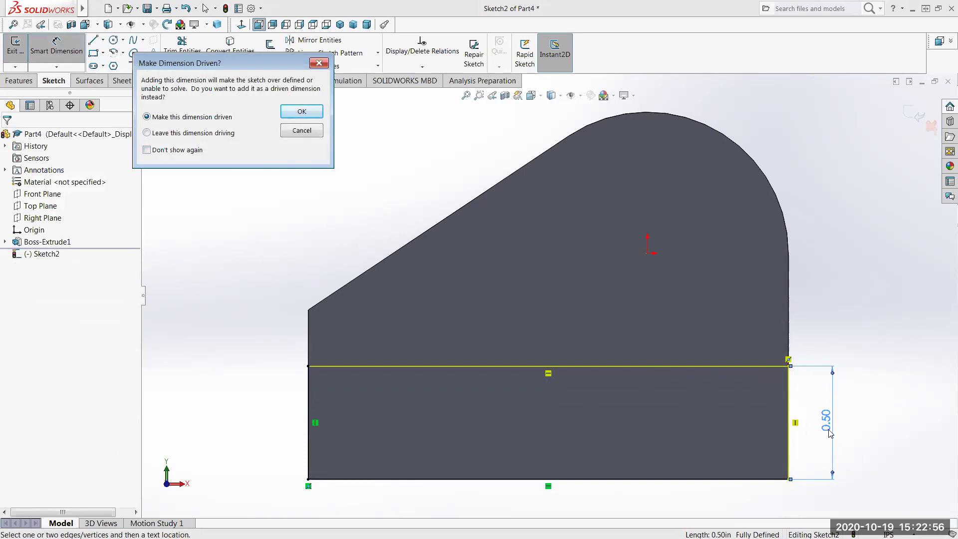
click(301, 131)
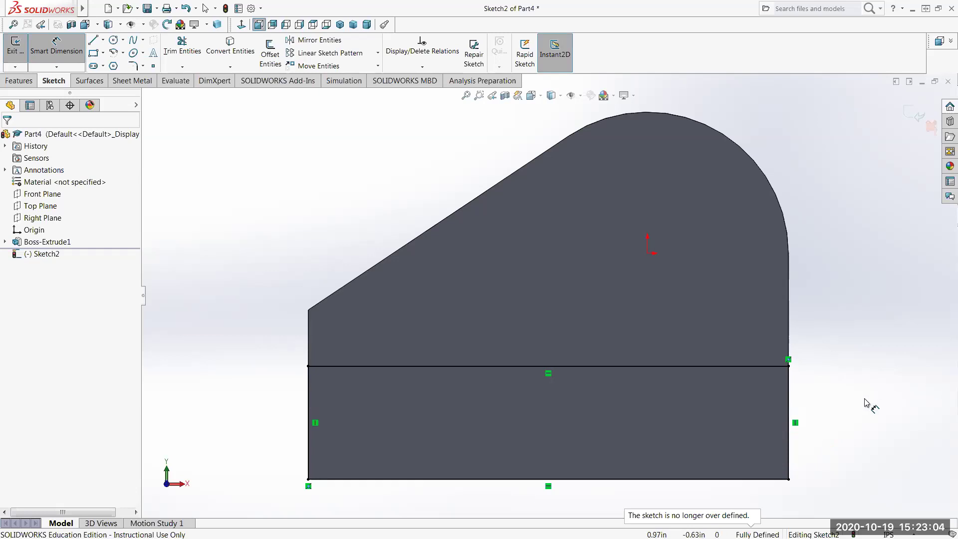
mouse_move(877, 402)
middle_down()
mouse_move(841, 413)
mouse_move(832, 433)
middle_up()
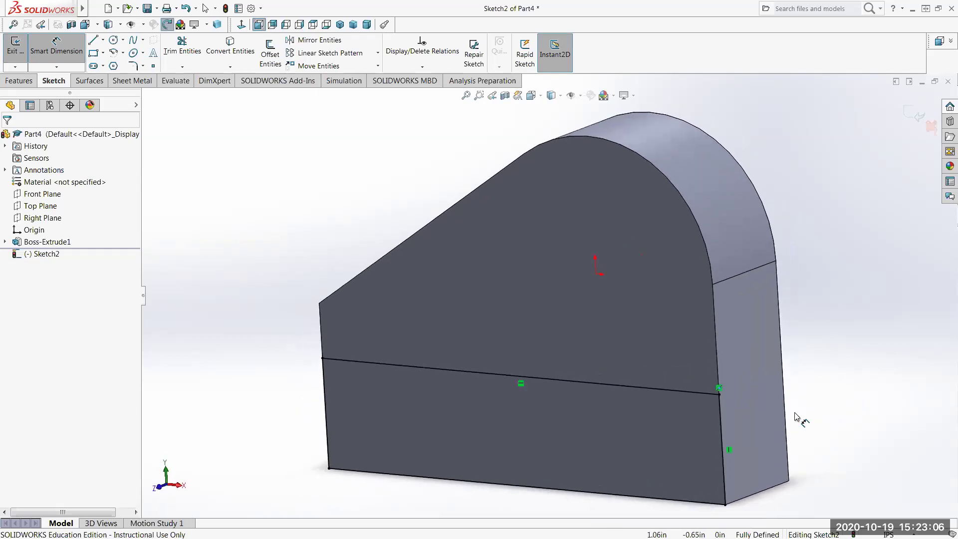
Exit Sketch2 and extrude it 0.75 in outward as Boss-Extrude2.
click(15, 50)
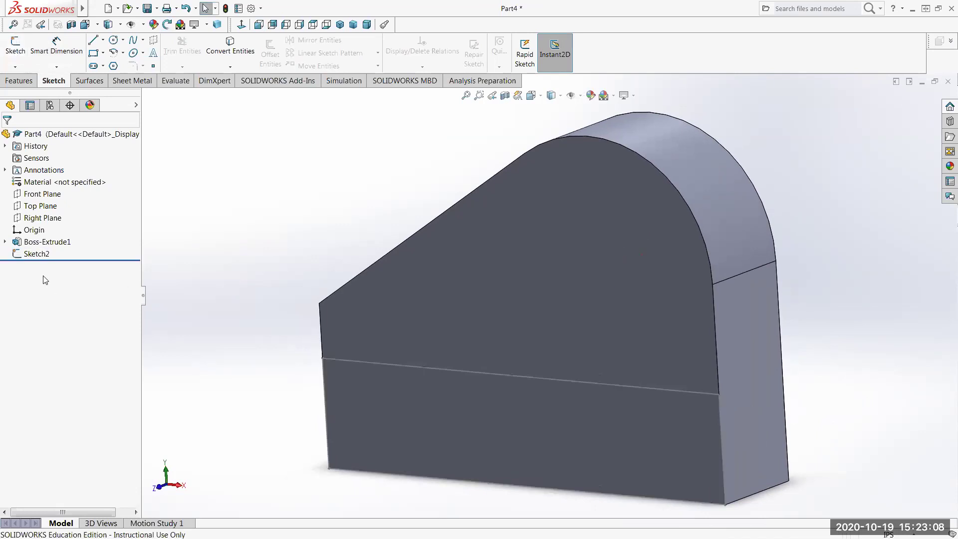
click(35, 254)
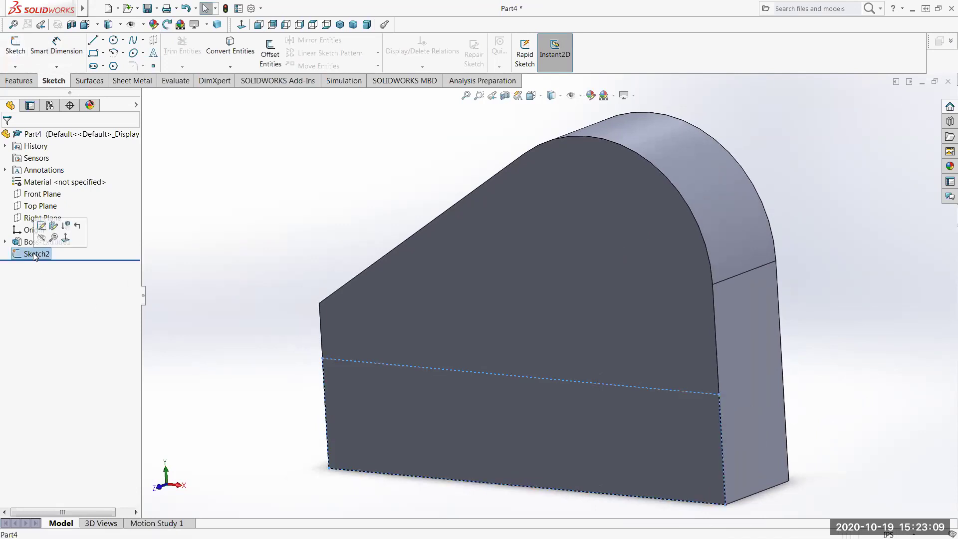
click(20, 80)
click(20, 54)
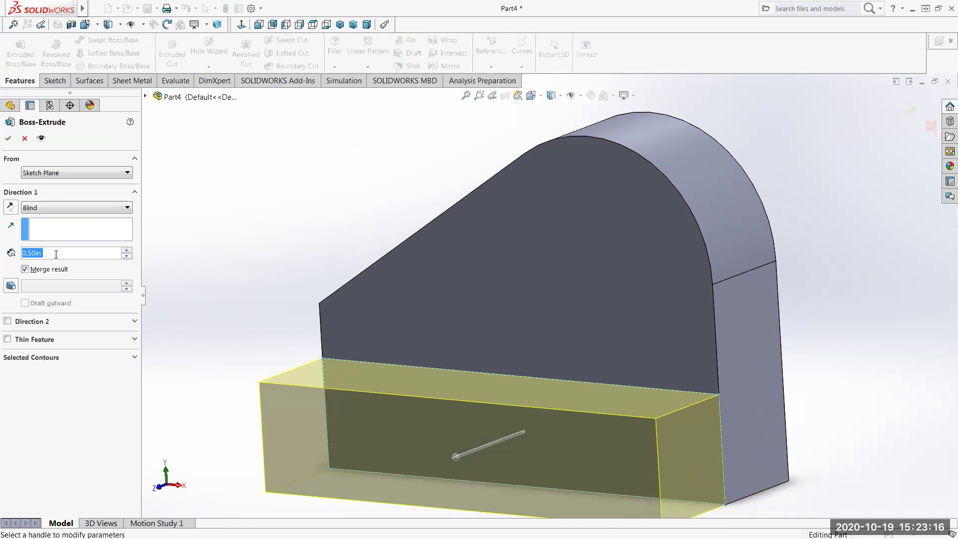
text(.)
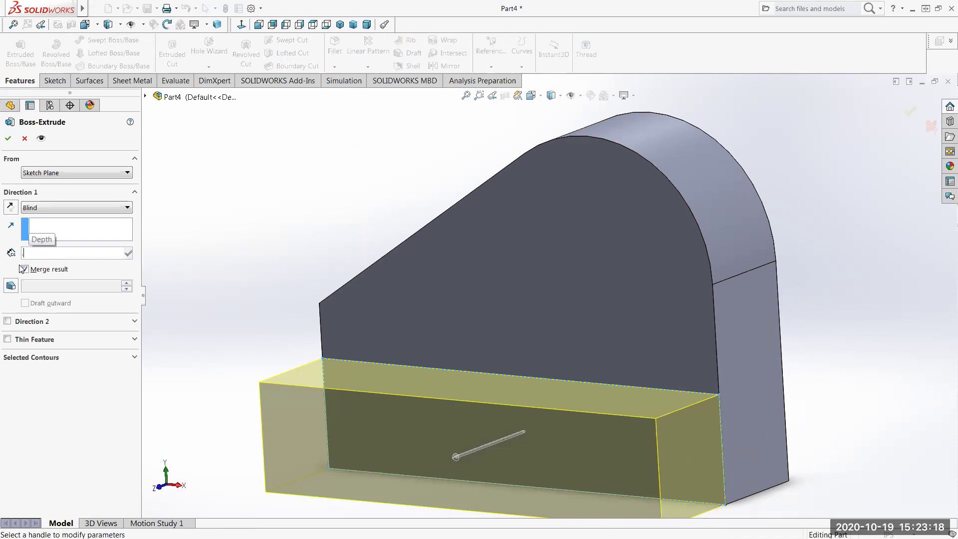
text(75)
key(Return)
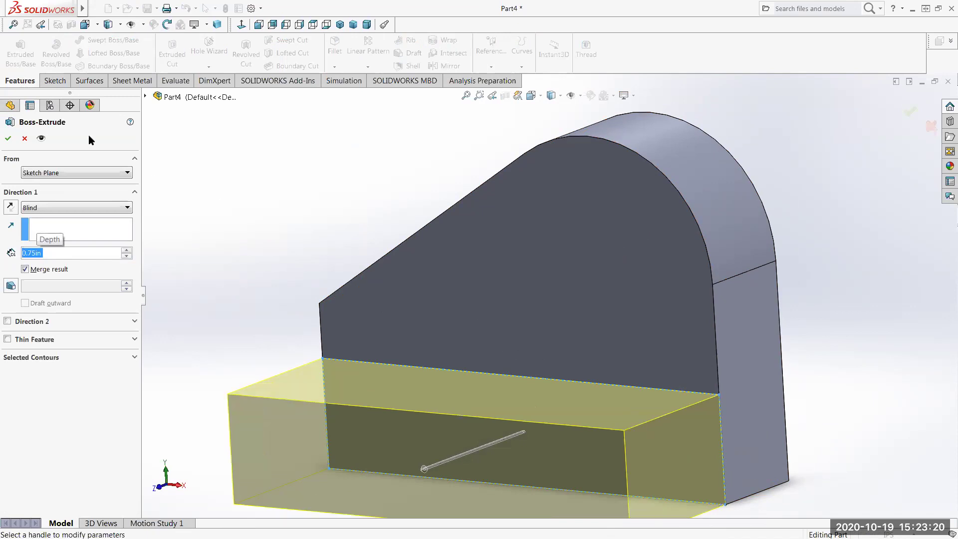
click(8, 139)
scroll(231, 175, down, 3)
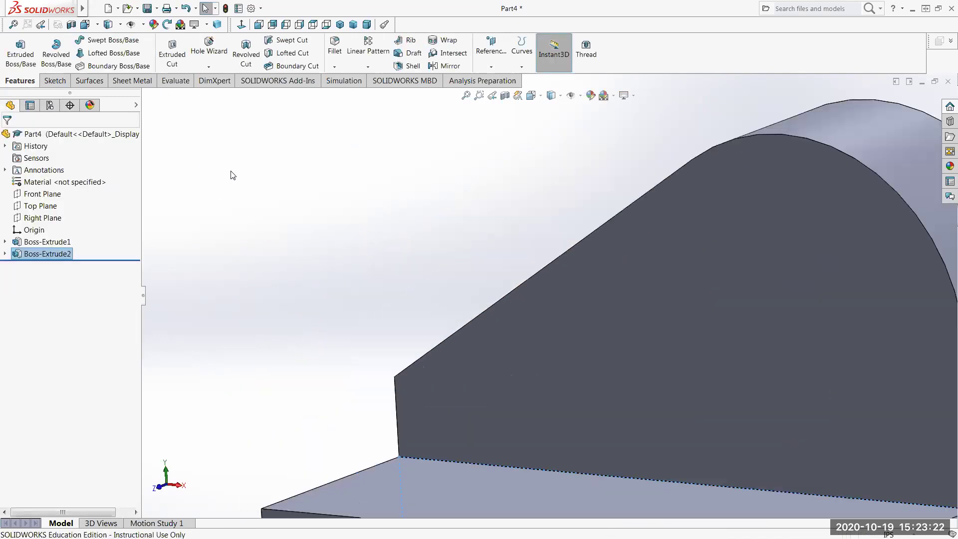
key(z)
key(z)
mouse_move(381, 294)
middle_down()
mouse_move(382, 322)
mouse_move(387, 300)
middle_up()
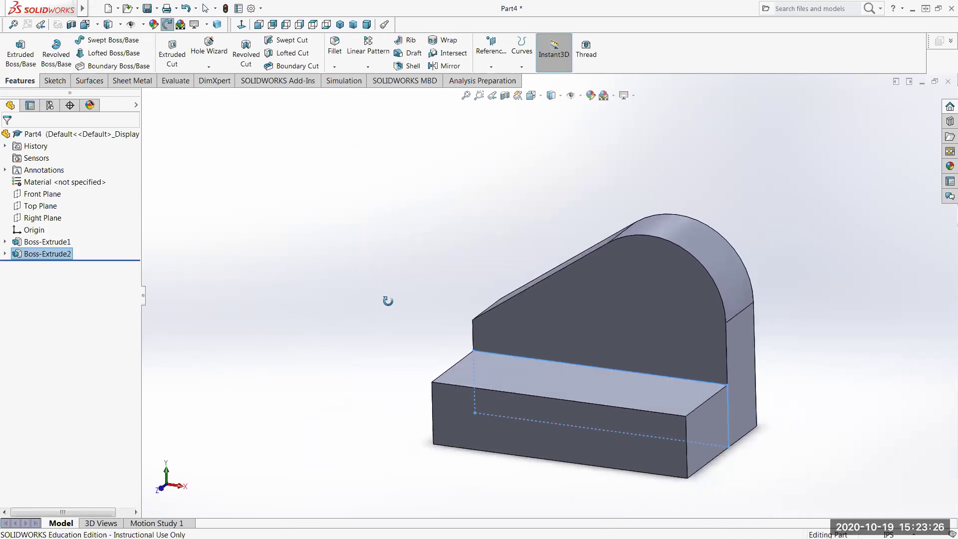
Draw a circle centred on the origin on the tall rear face, viewed Normal To.
click(631, 305)
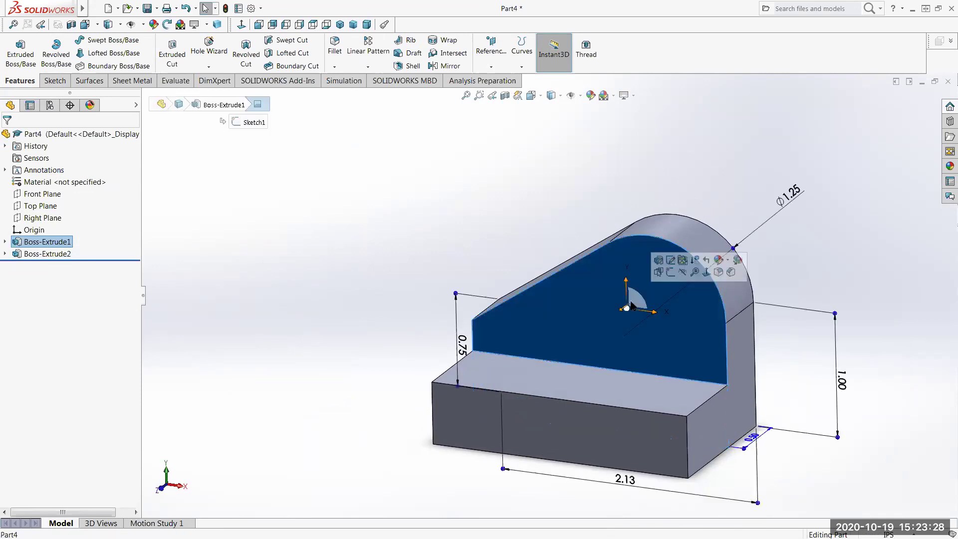
click(707, 272)
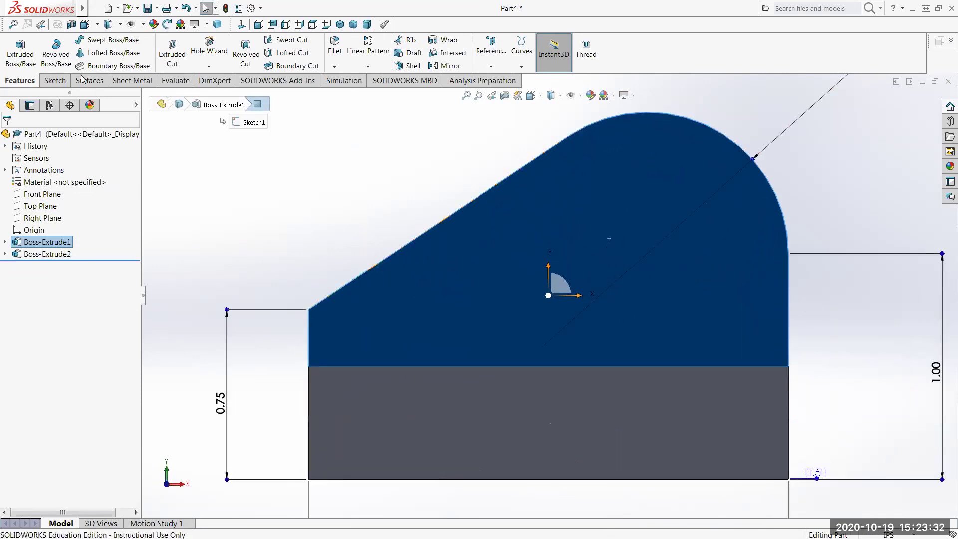
click(55, 80)
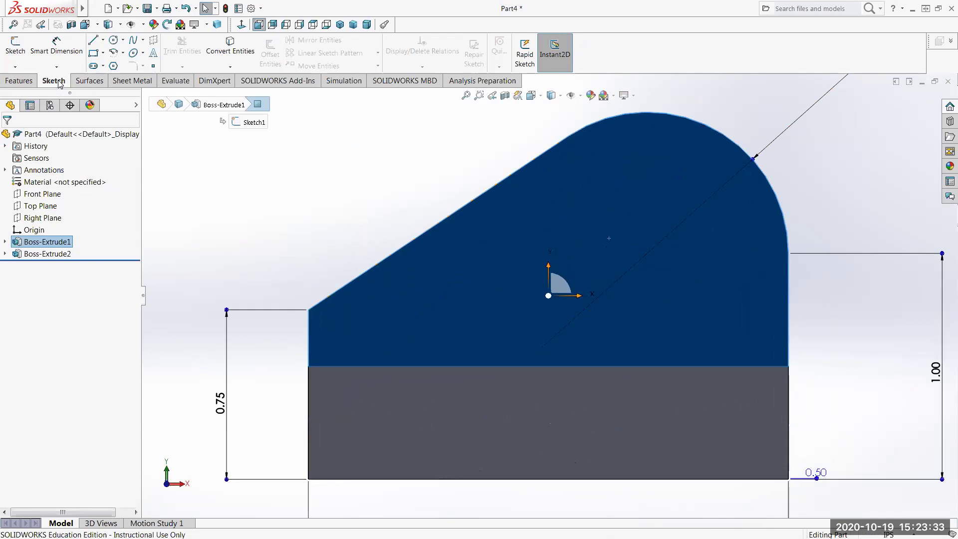
click(114, 42)
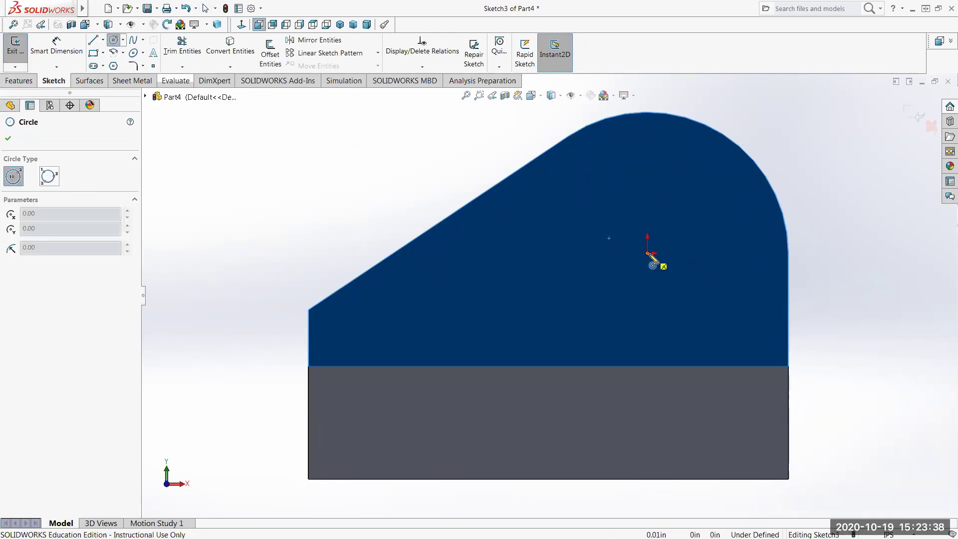
click(648, 253)
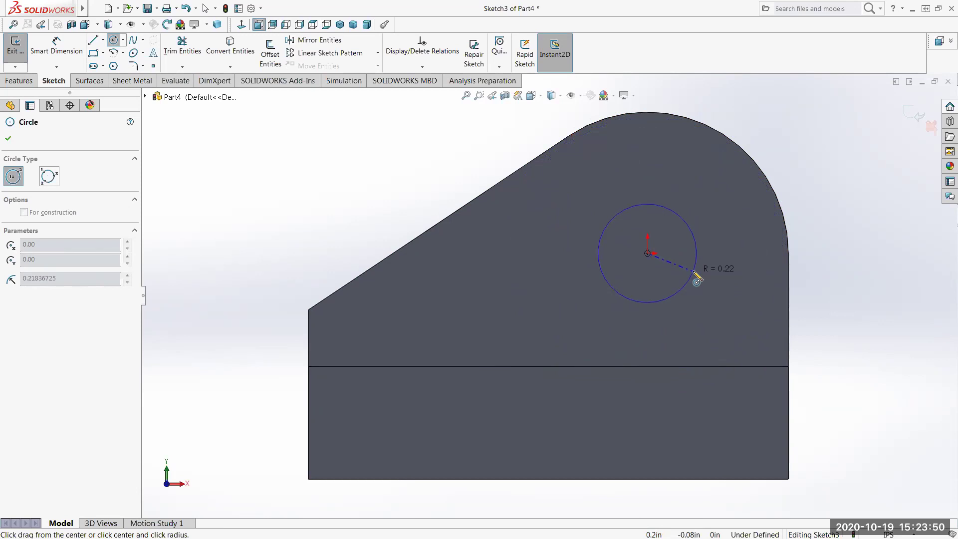
click(698, 276)
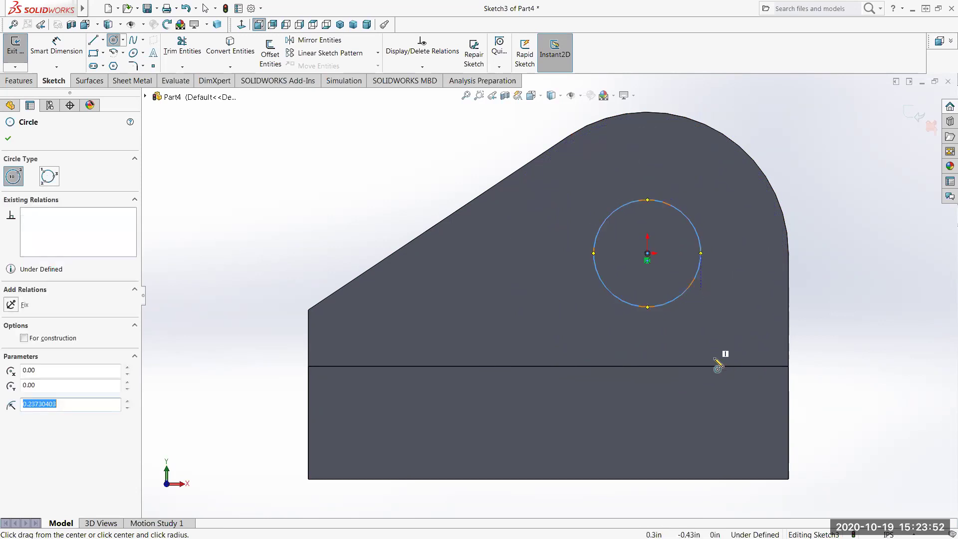
Dimension the circle's diameter to 0.50 and exit the sketch.
click(65, 54)
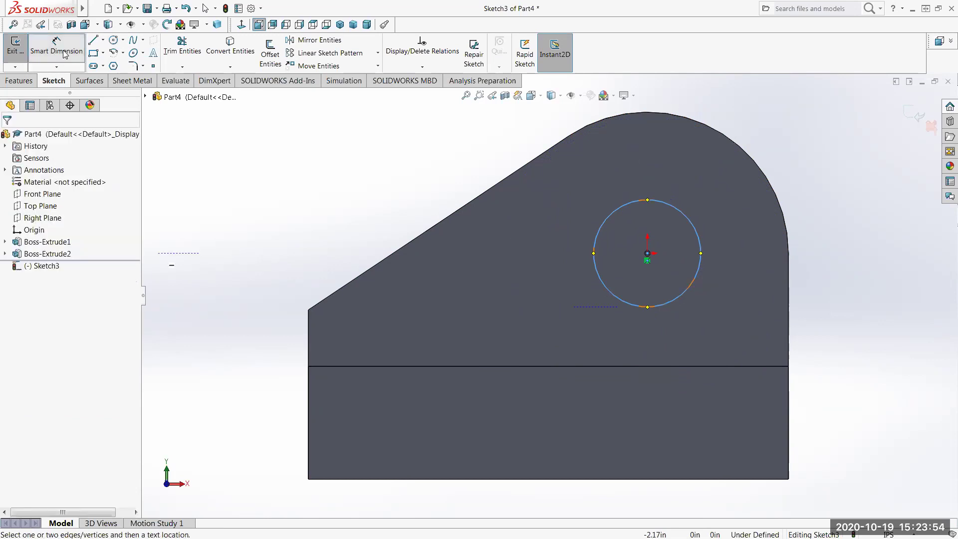
click(690, 215)
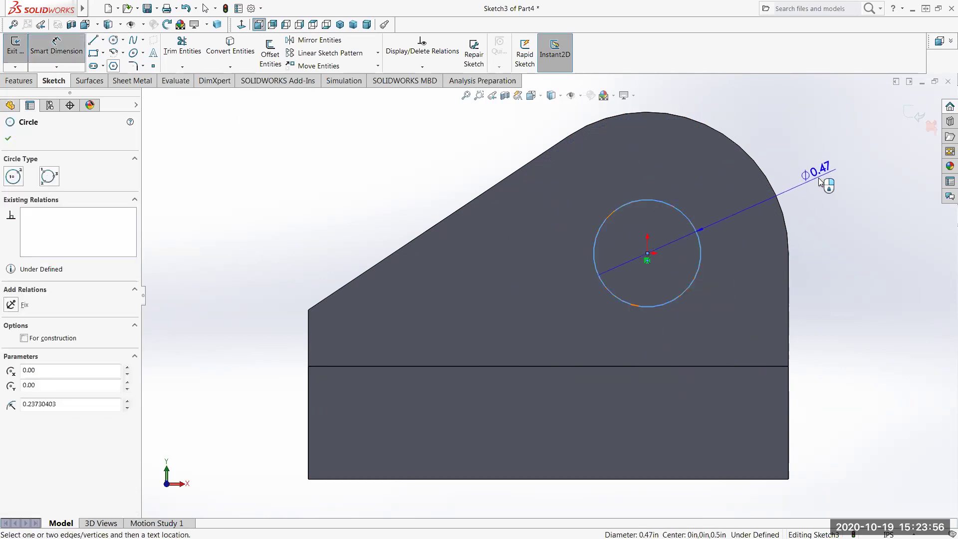
click(820, 173)
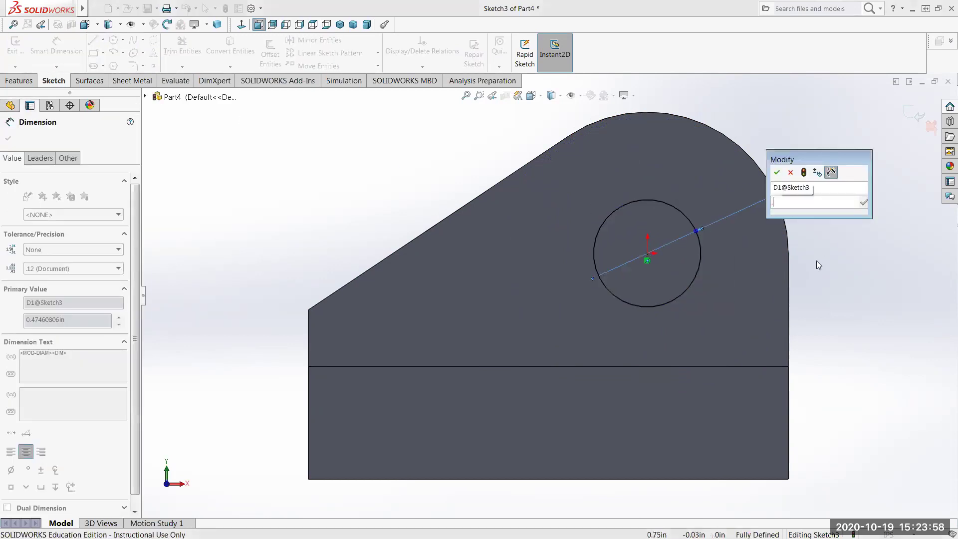
text(.5)
key(Return)
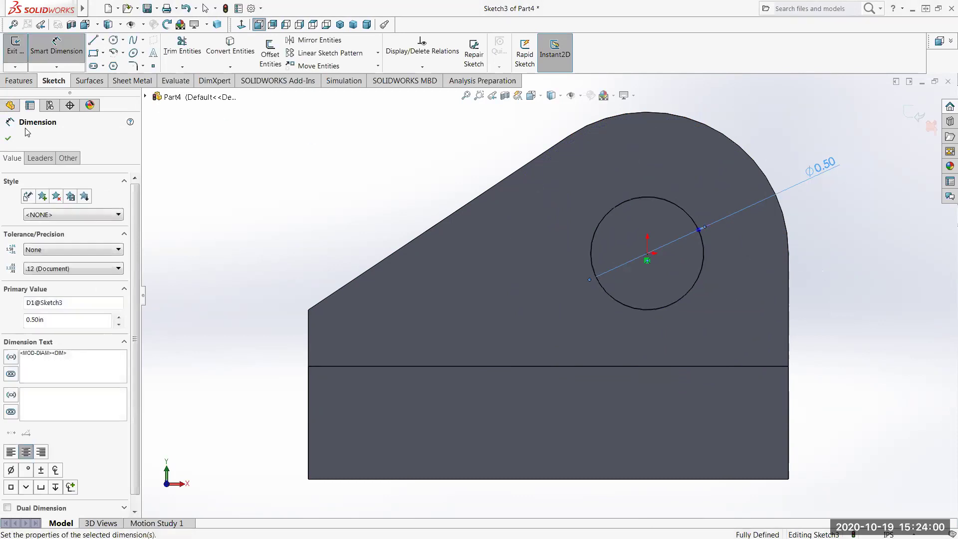
click(8, 141)
click(15, 48)
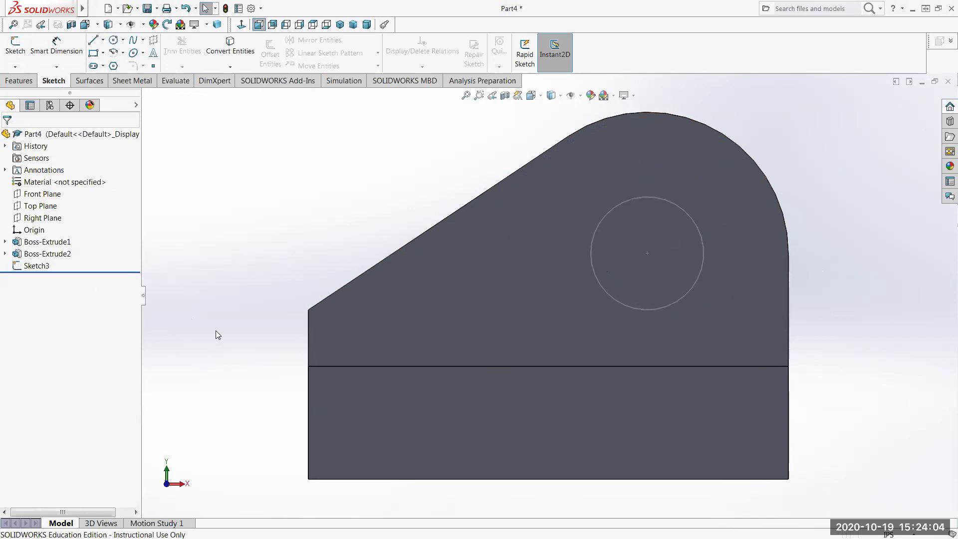
middle_drag(216, 330, 192, 347)
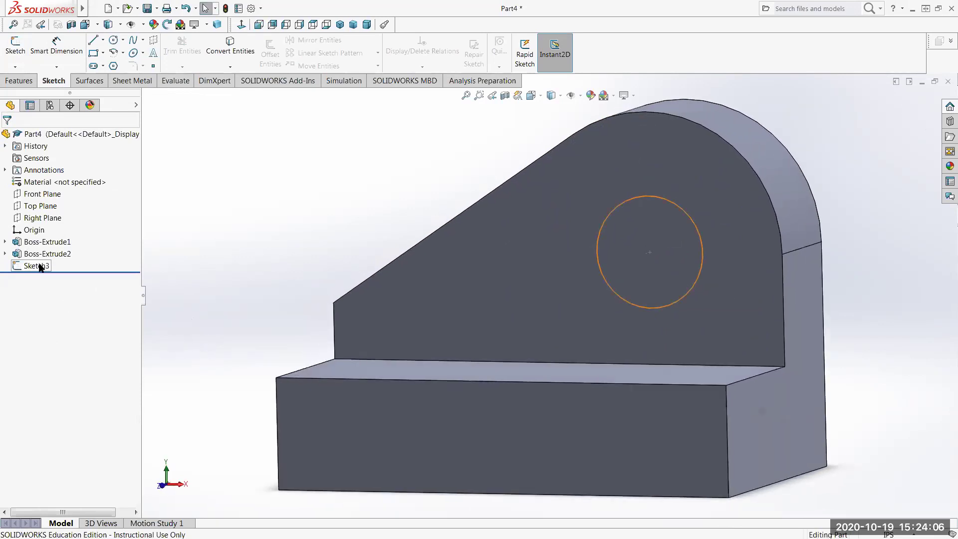
Extruded-cut Sketch3's circle with Through All to make a hole in the upright.
click(20, 265)
click(22, 84)
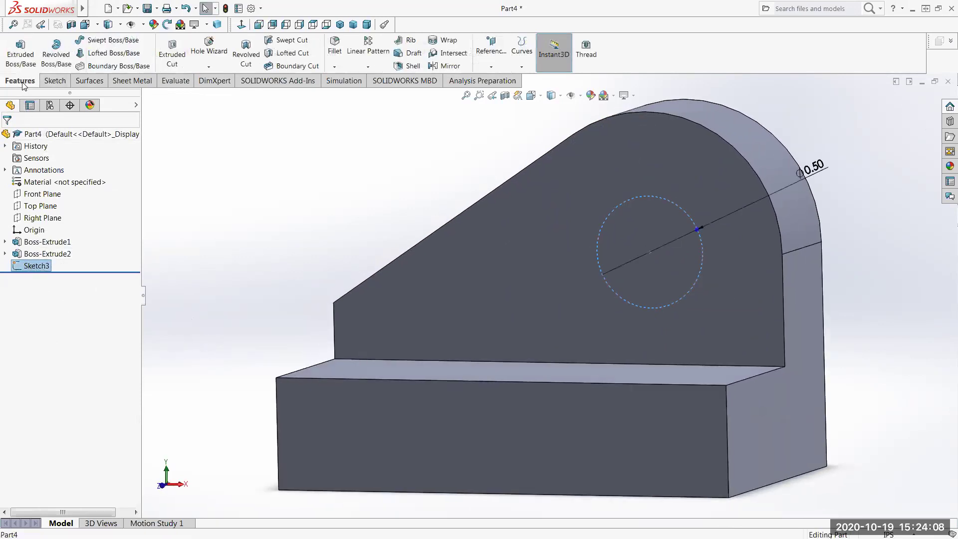
click(172, 54)
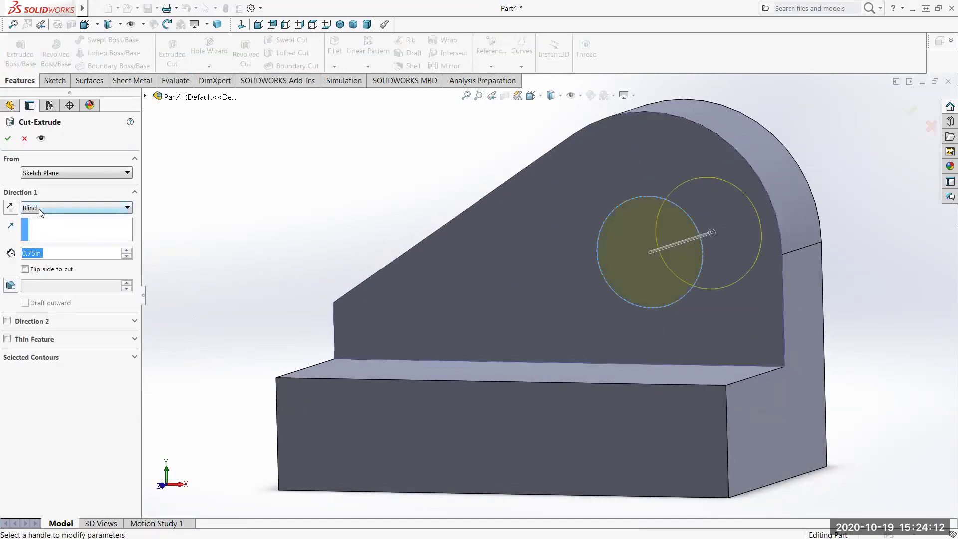
click(40, 211)
click(43, 222)
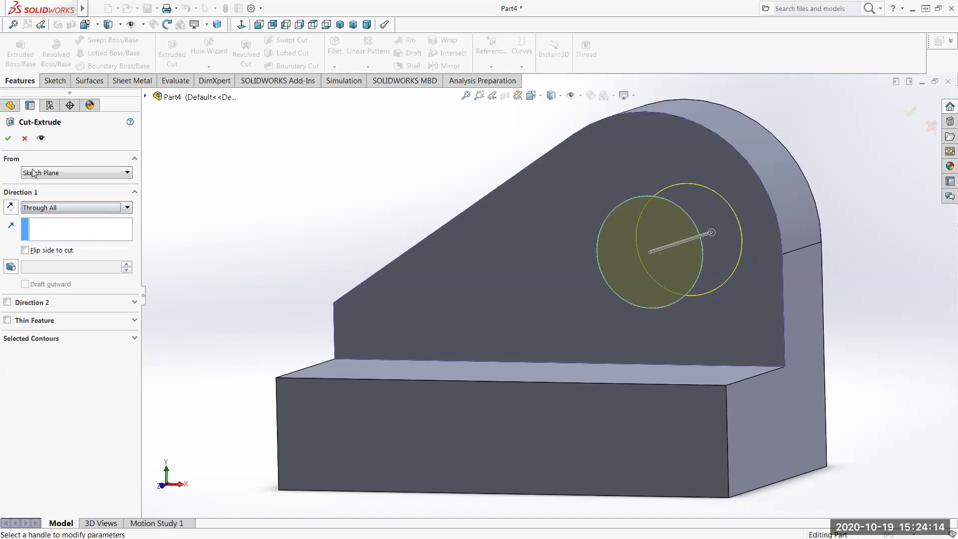
click(8, 138)
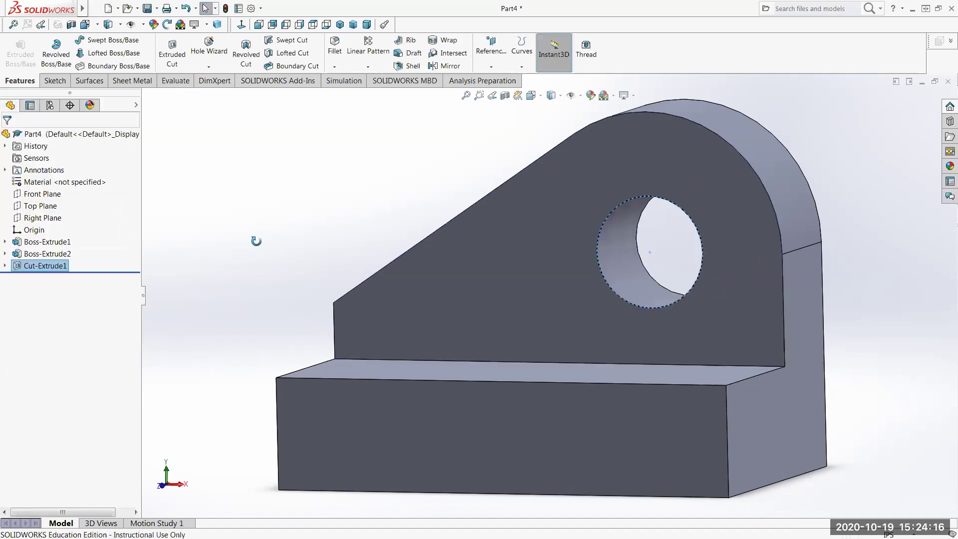
middle_drag(256, 241, 406, 373)
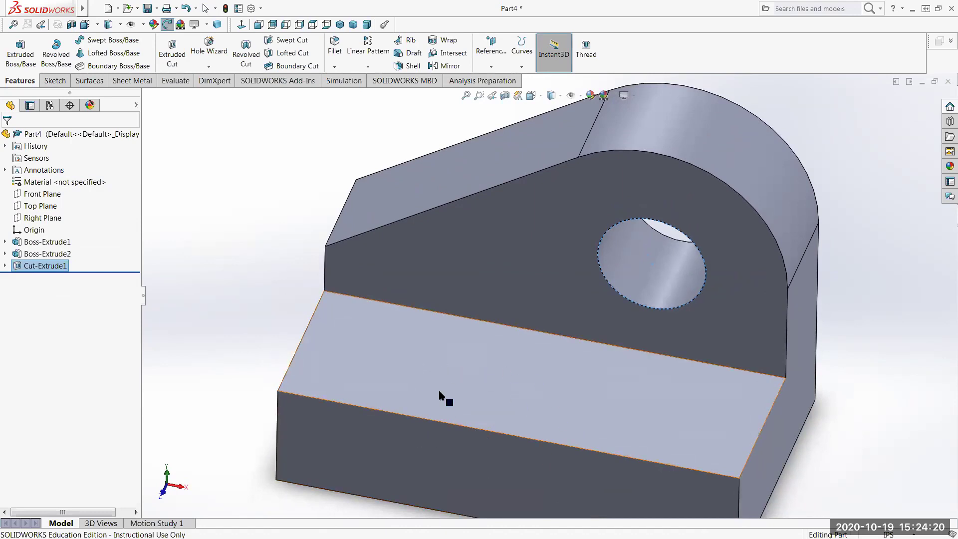
Draw a corner rectangle on the base's top face, starting from its front edge.
click(498, 383)
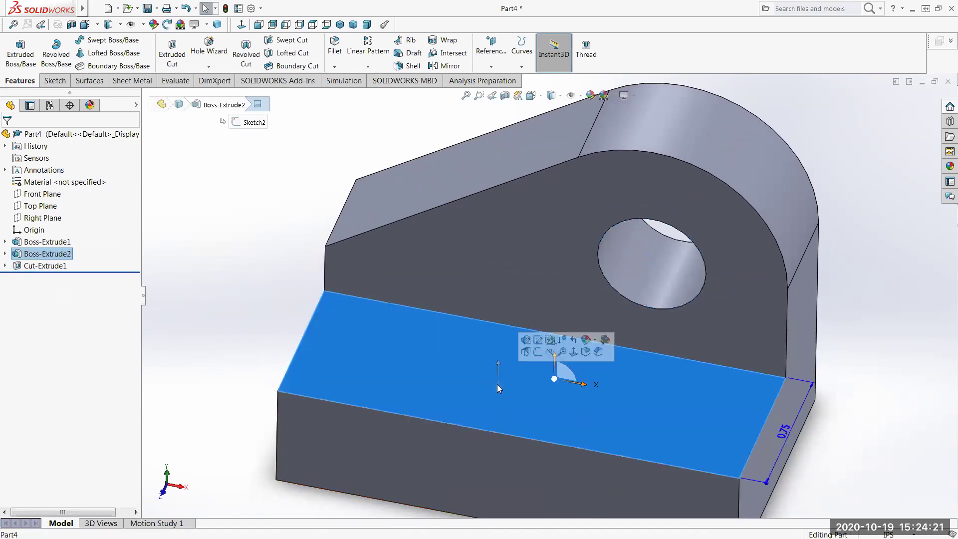
click(574, 352)
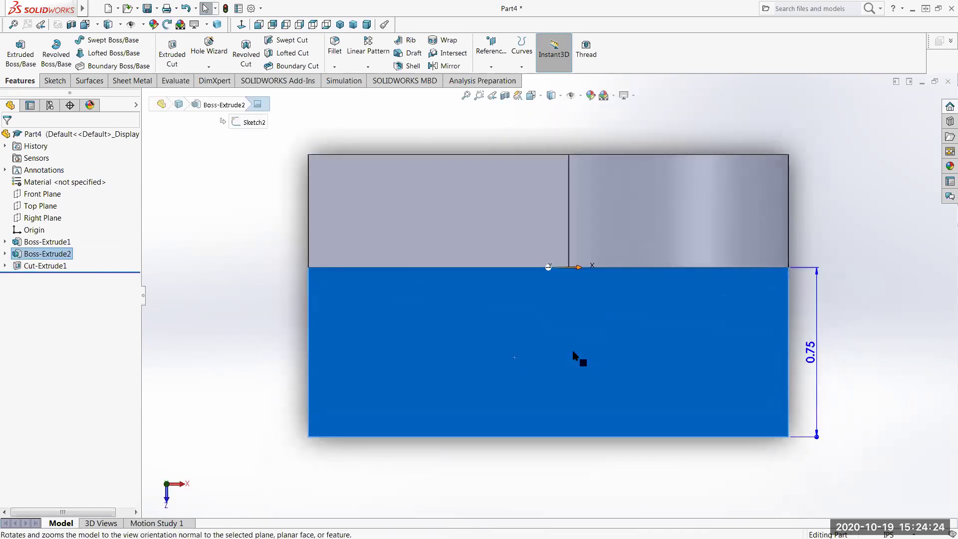
click(54, 82)
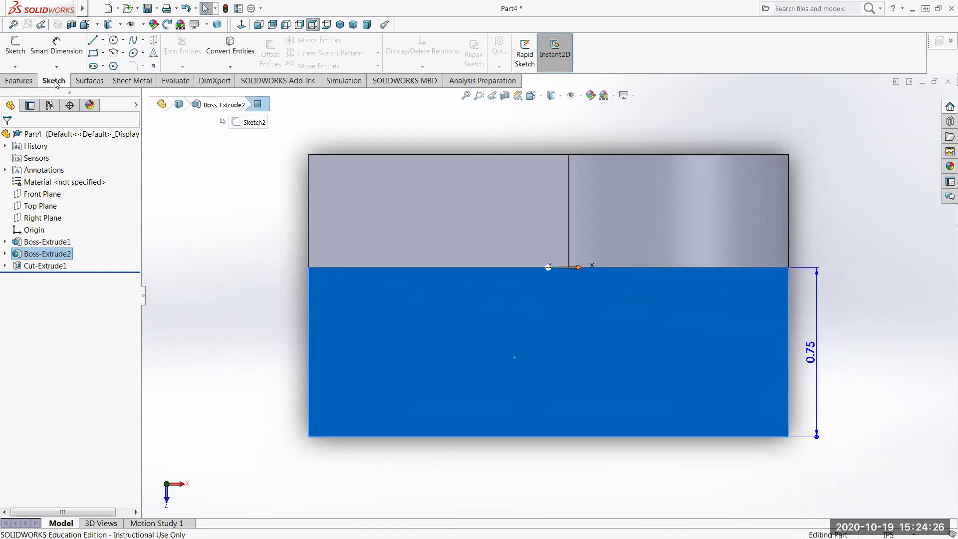
click(94, 54)
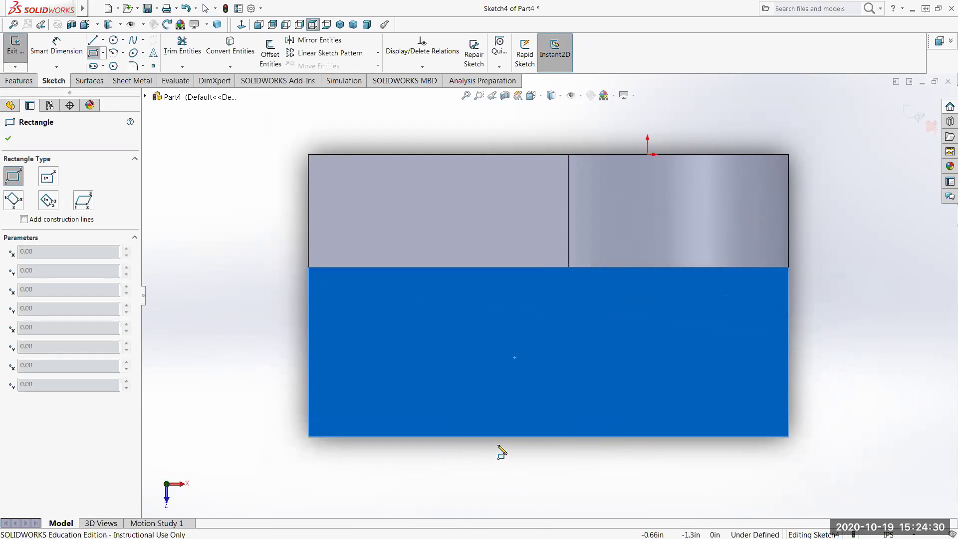
click(474, 438)
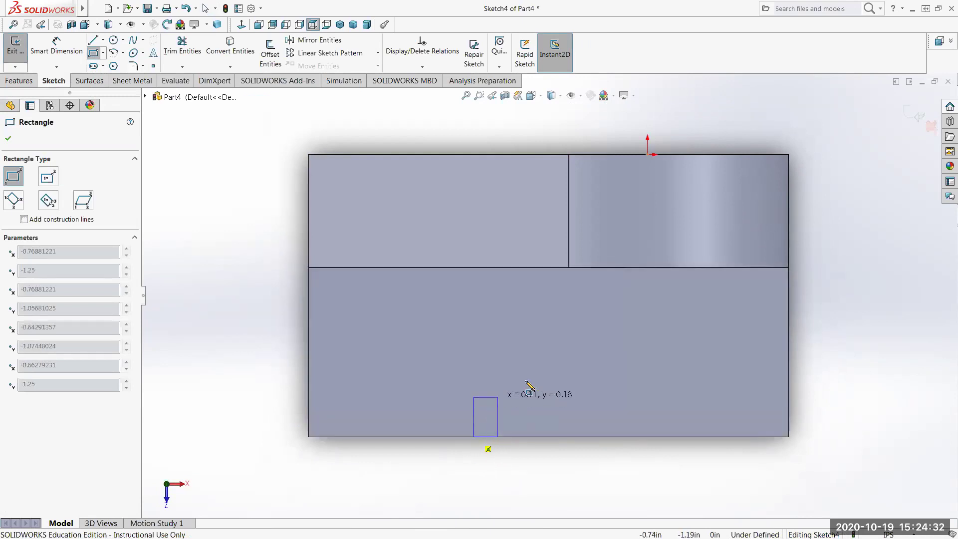
click(601, 345)
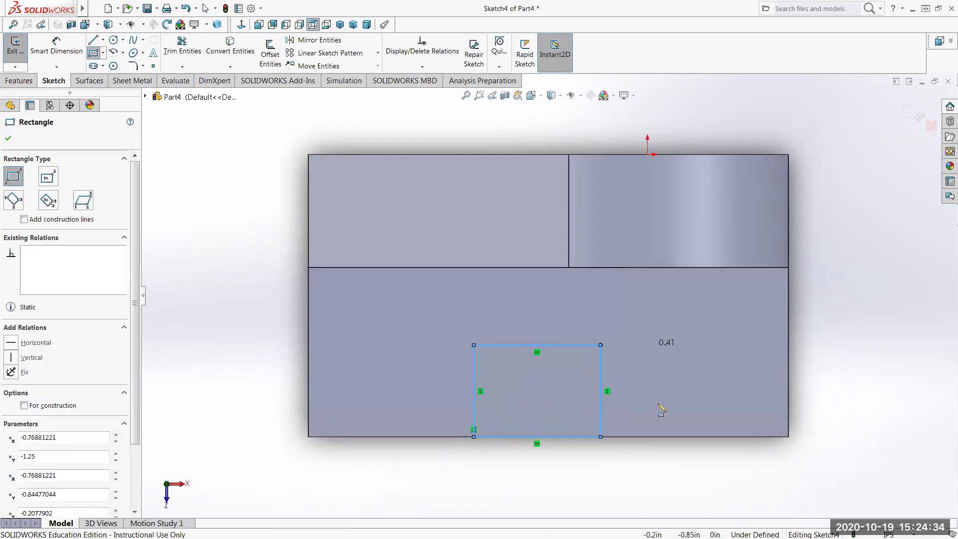
Dimension the rectangle's left side 0.50 from the part's left end.
click(58, 50)
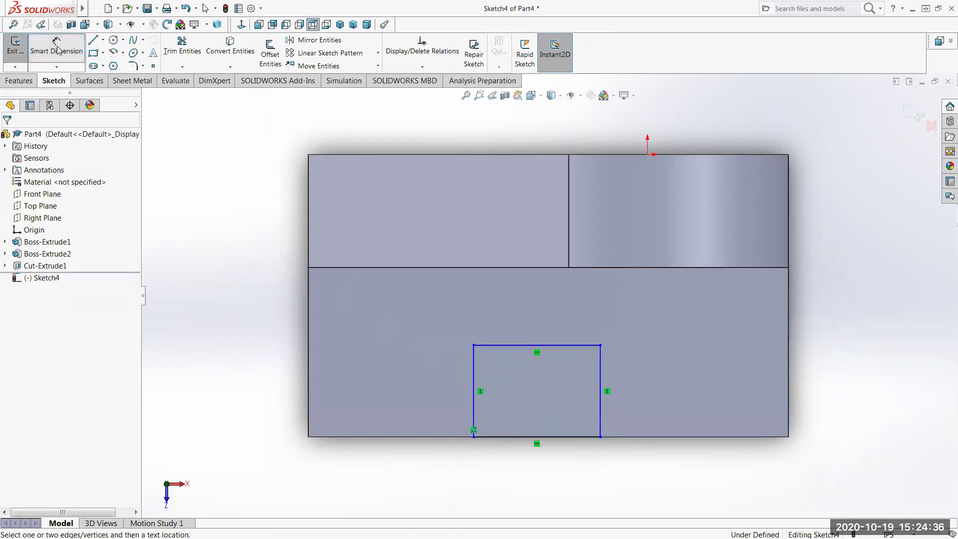
click(474, 385)
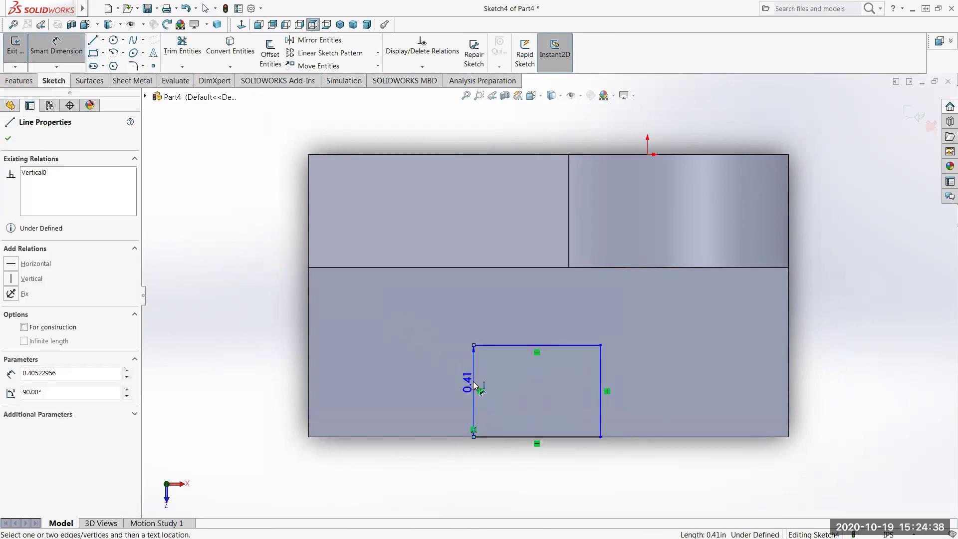
click(309, 375)
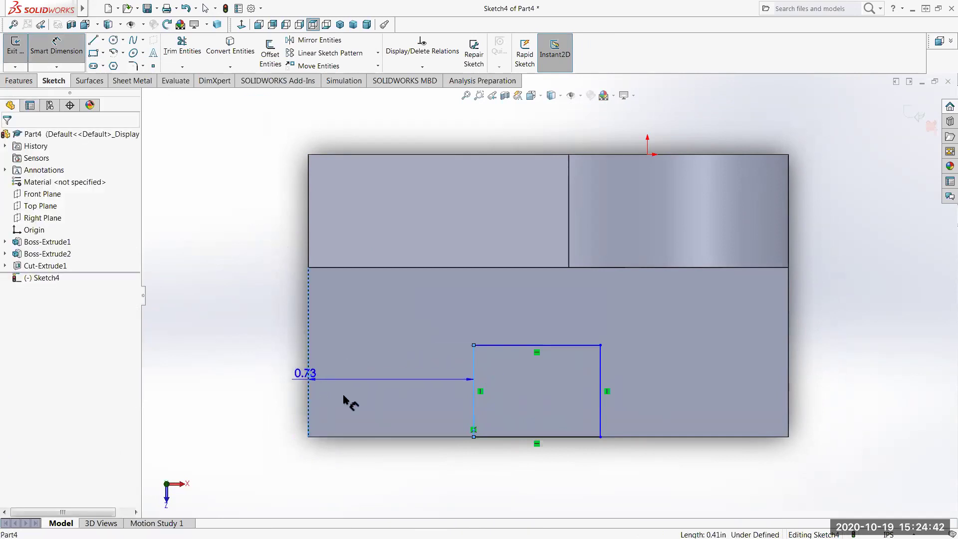
click(397, 480)
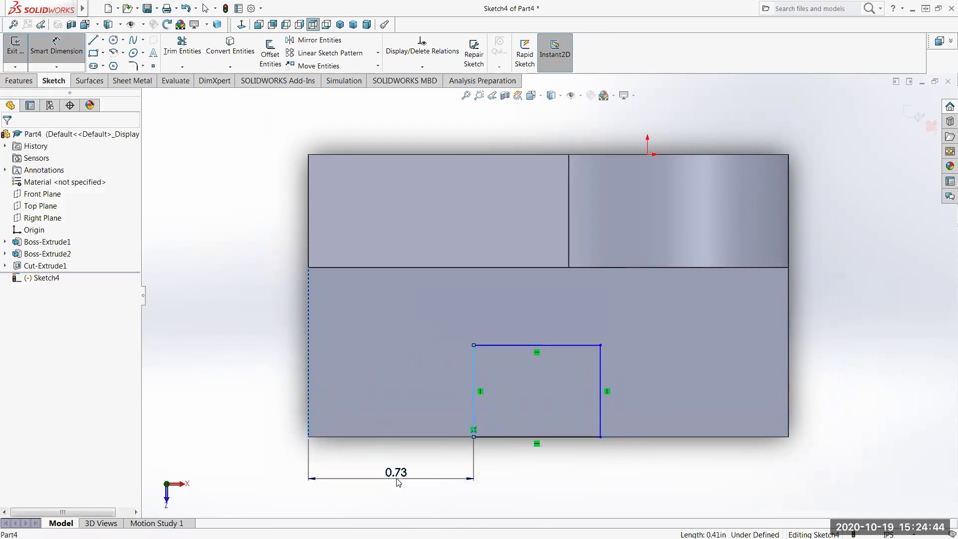
text(.)
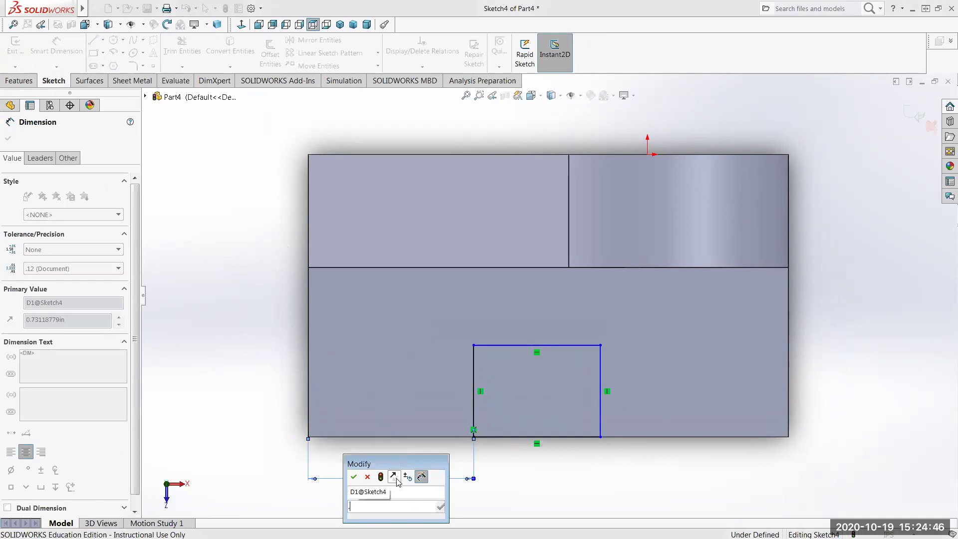
text(5)
key(Return)
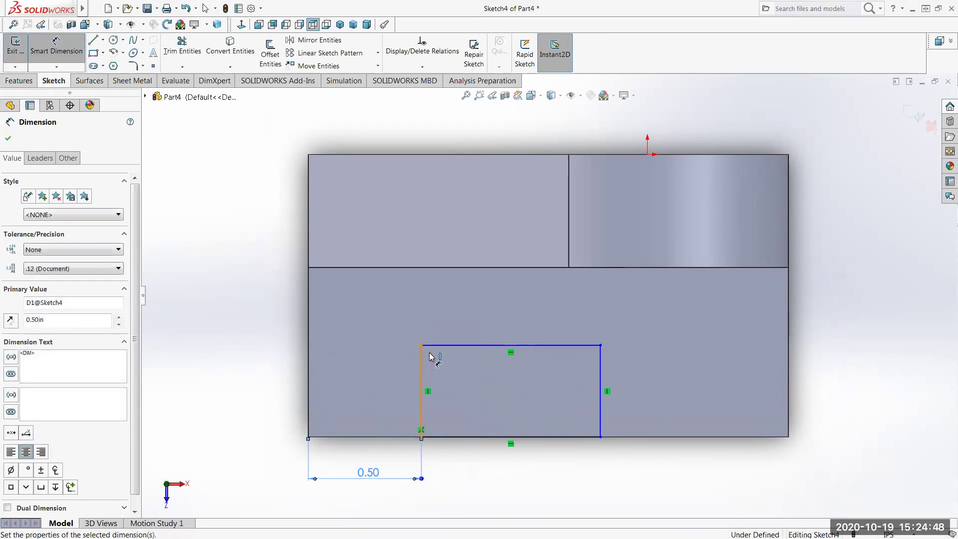
Set the rectangle's width to 5/8 and its height to 3/8.
click(473, 347)
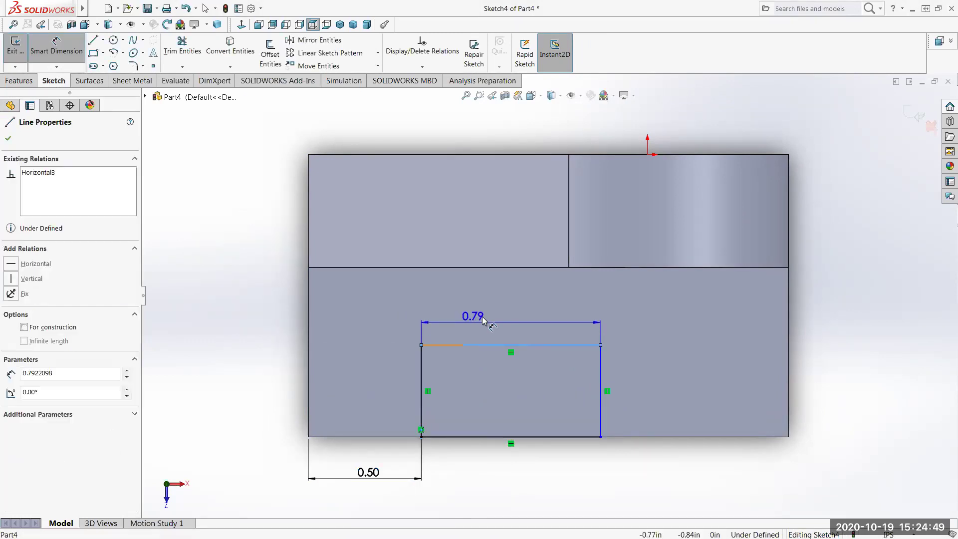
click(509, 322)
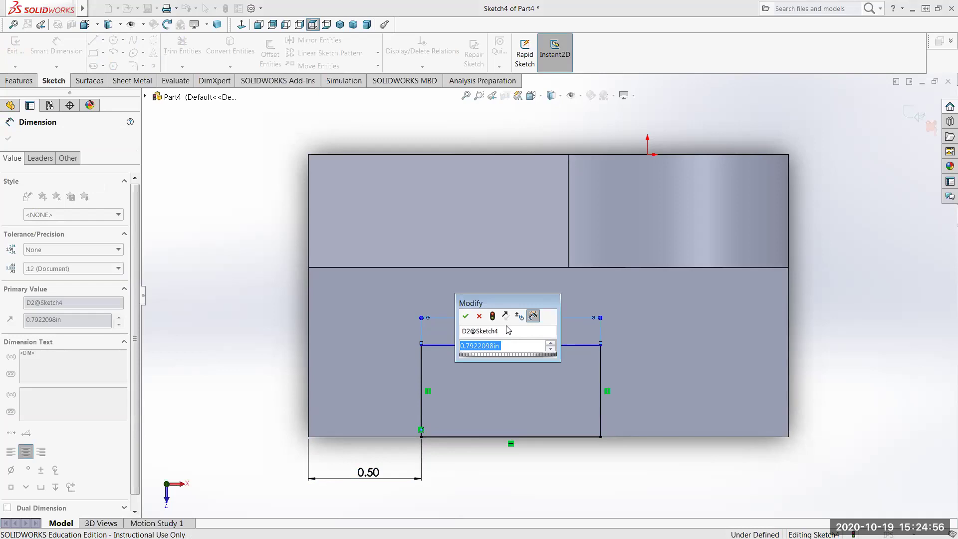
text(5/8)
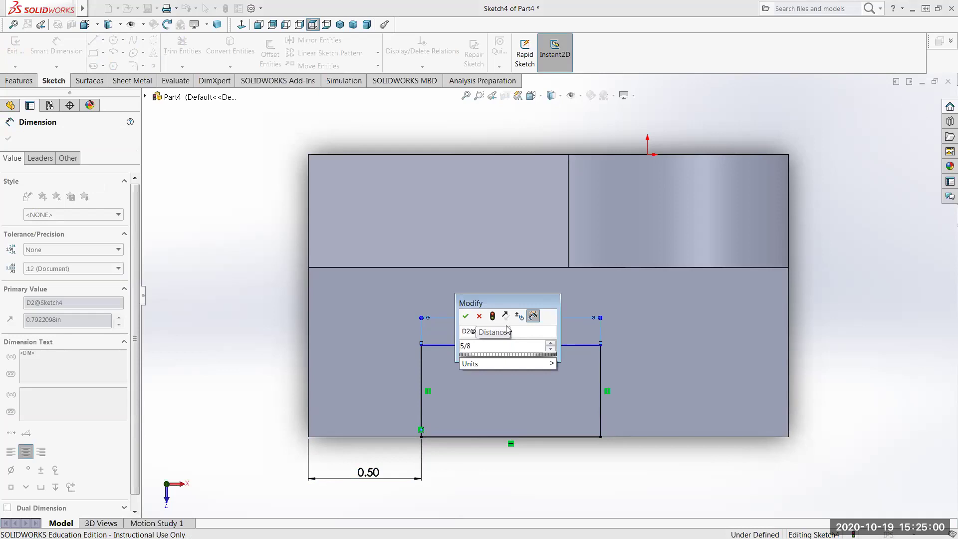
key(Return)
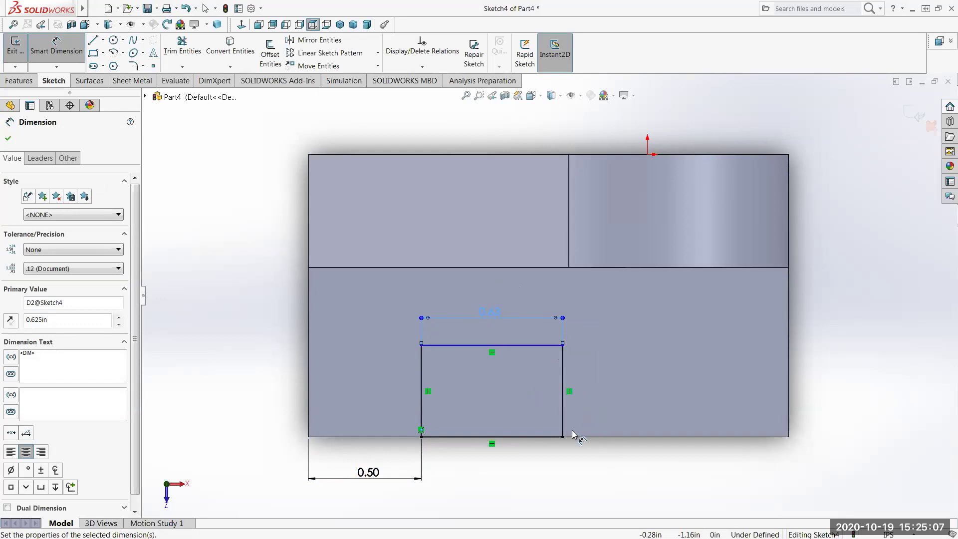
click(565, 374)
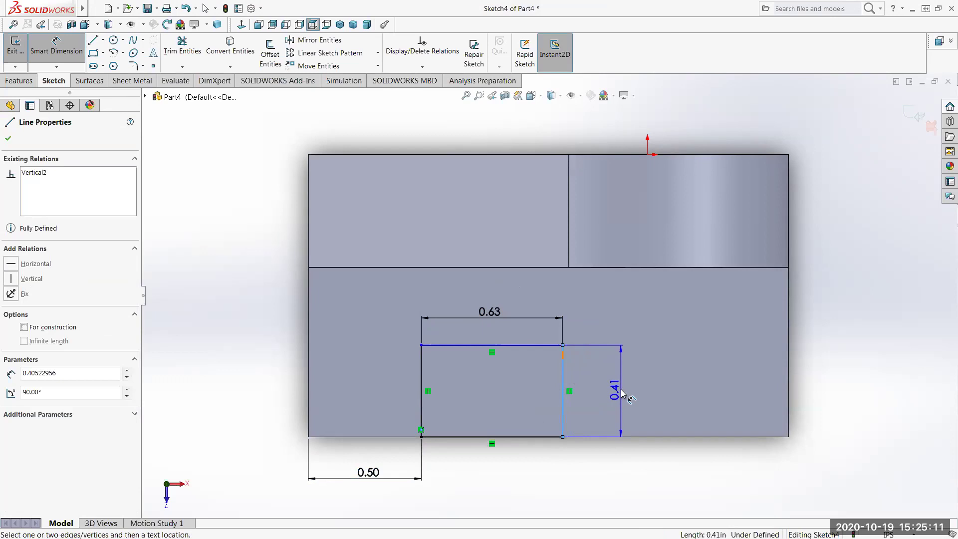
click(622, 394)
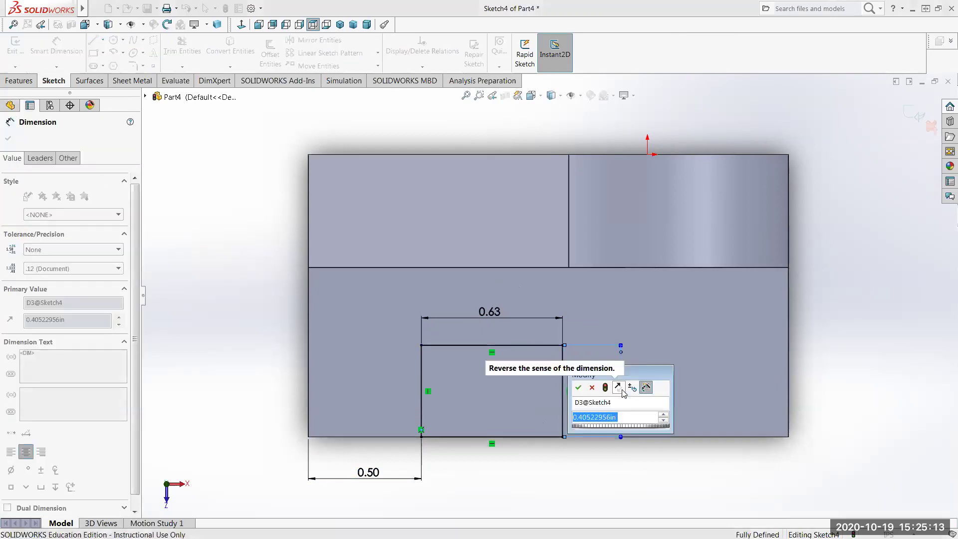
text(3/)
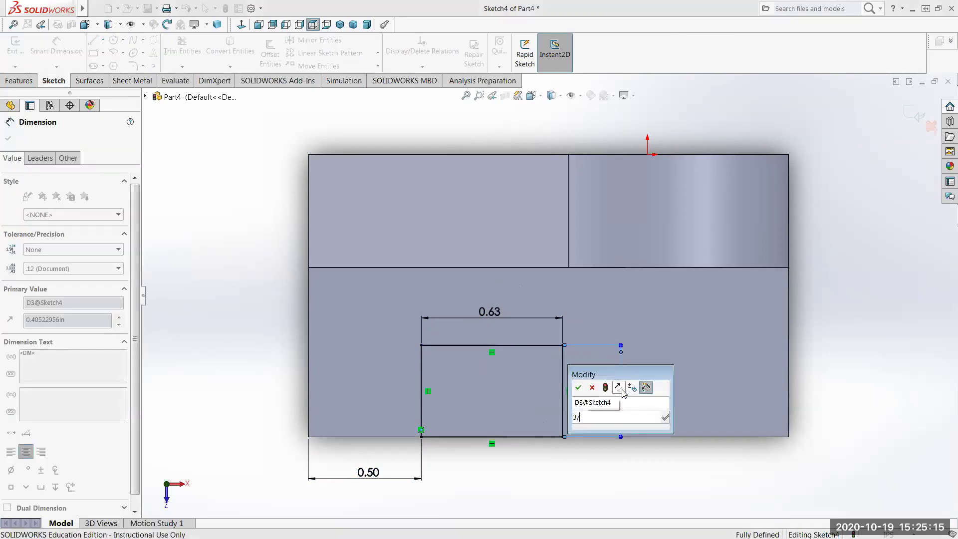
text(8)
key(Return)
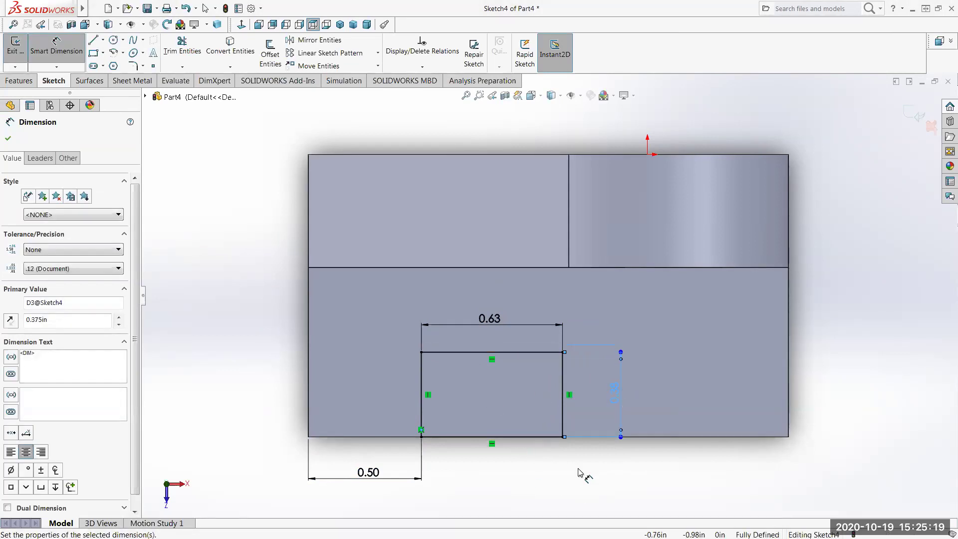
middle_drag(579, 473, 507, 421)
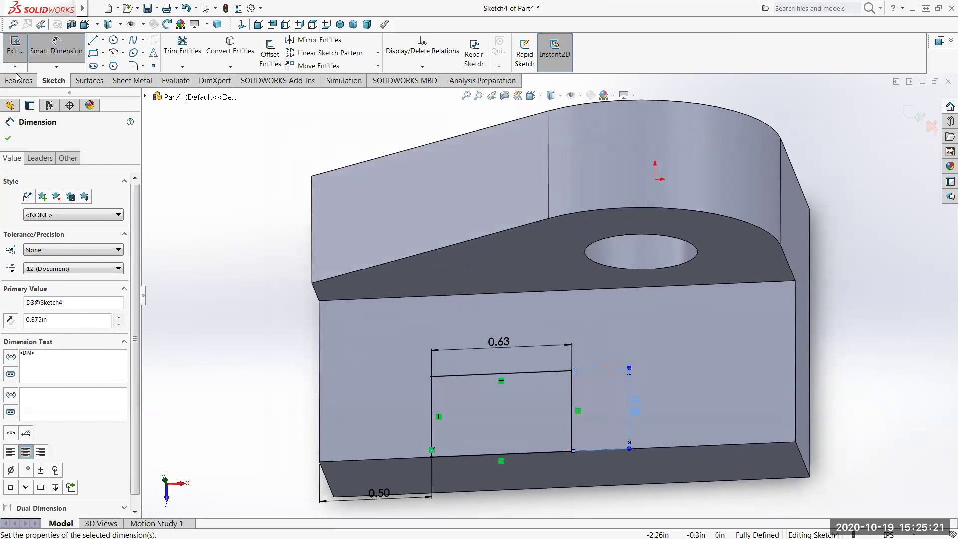
Exit Sketch4 and extruded-cut the rectangle Through All to notch the base.
click(8, 138)
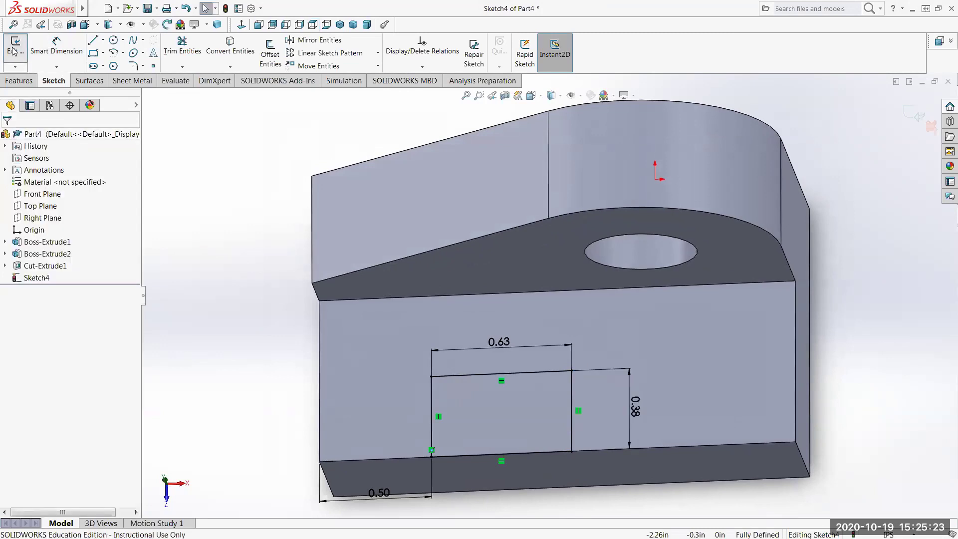
click(15, 48)
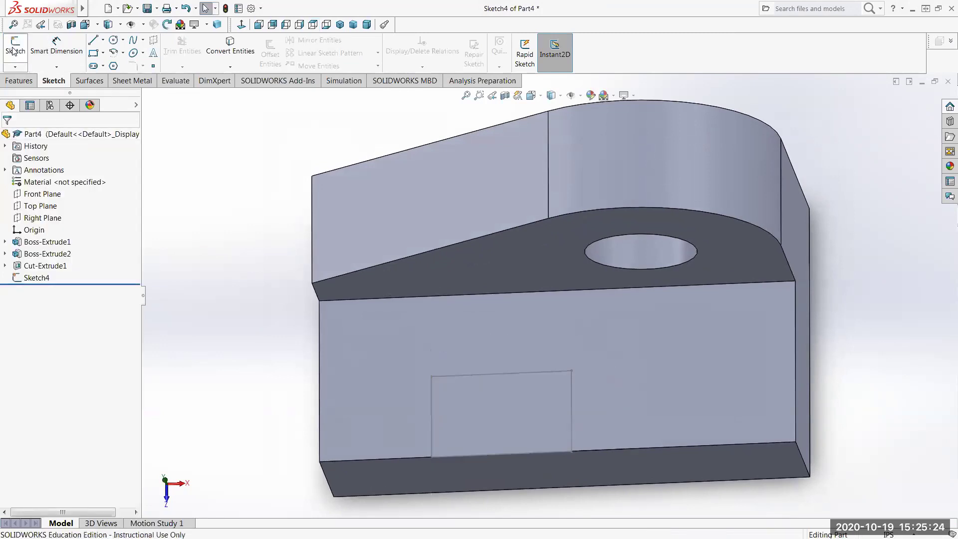
click(40, 278)
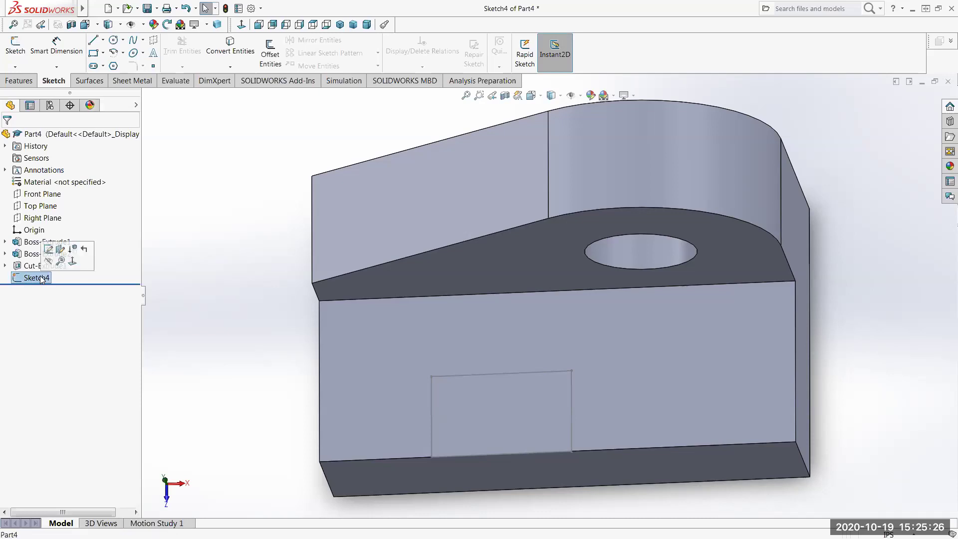
click(21, 80)
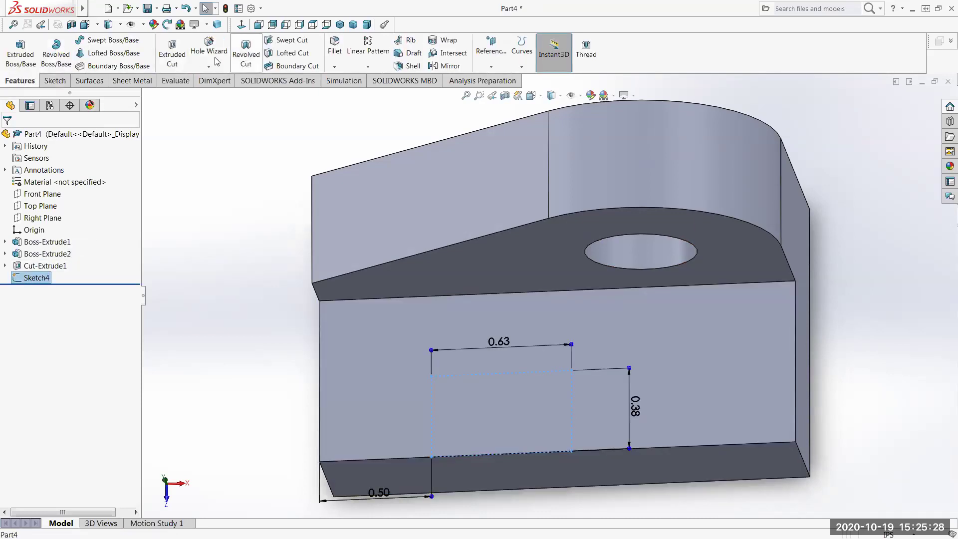
click(172, 52)
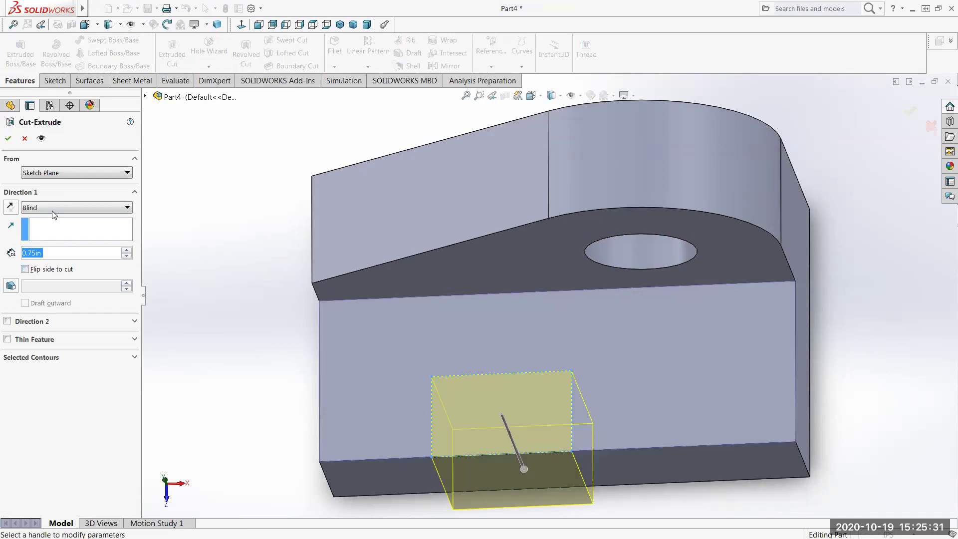
click(52, 206)
click(49, 227)
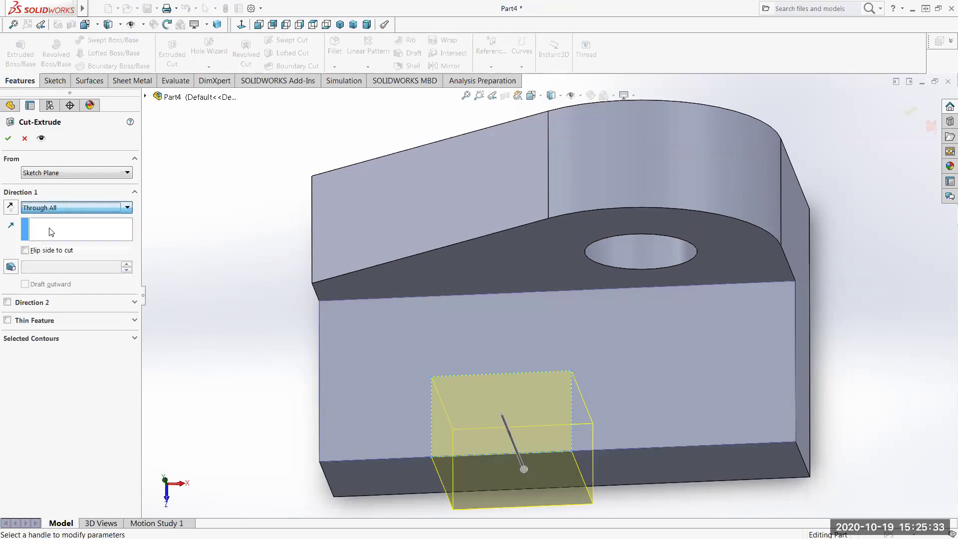
click(8, 138)
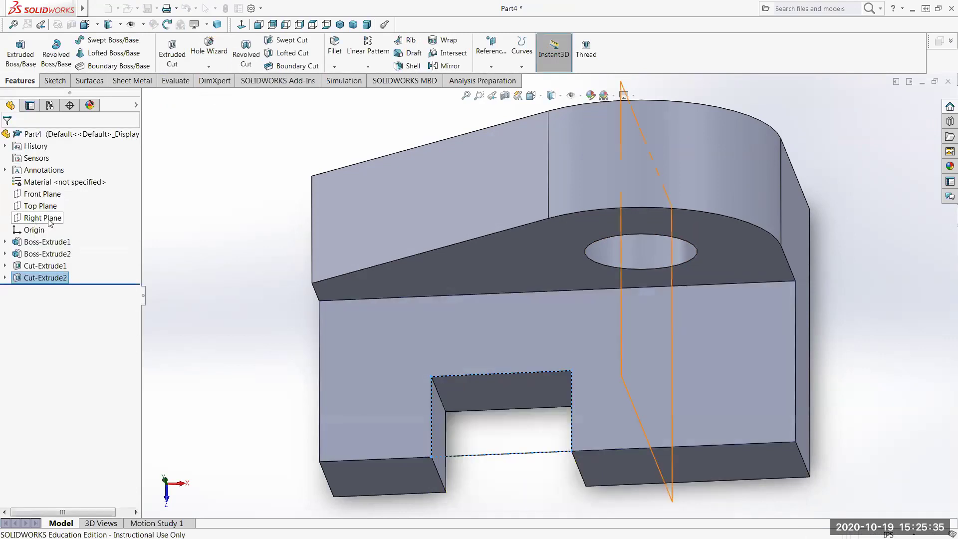
scroll(203, 312, up, 3)
middle_drag(203, 314, 222, 252)
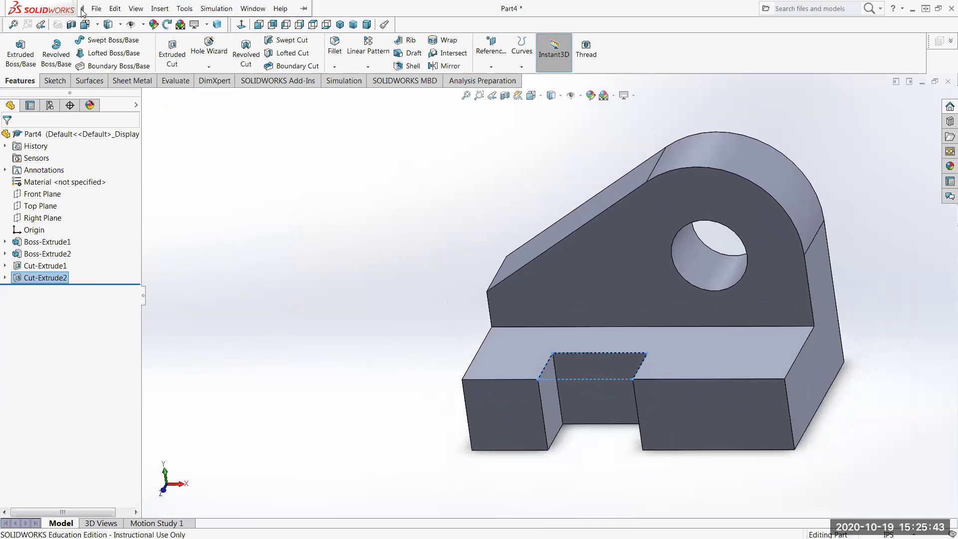
Save the part with Save As under the file name 'Solid 3'.
click(95, 9)
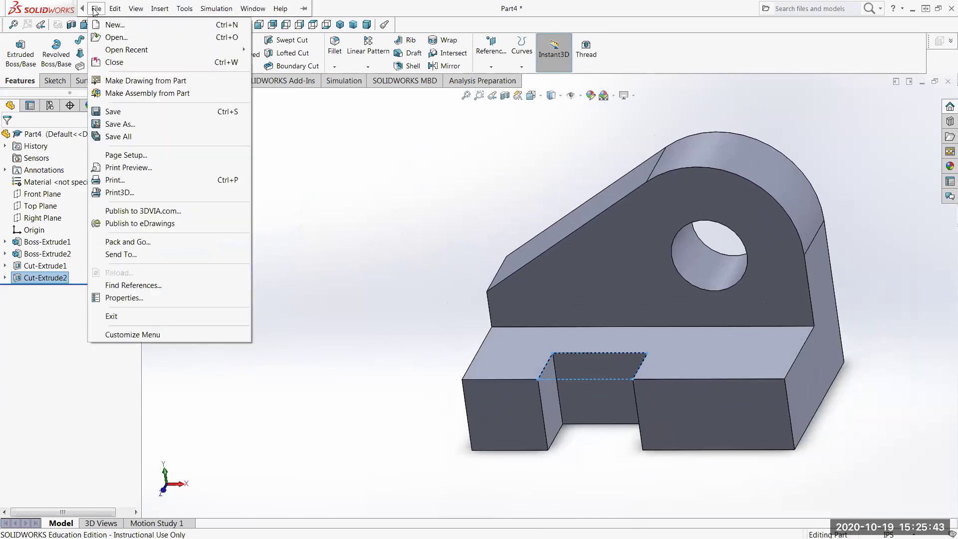
click(113, 124)
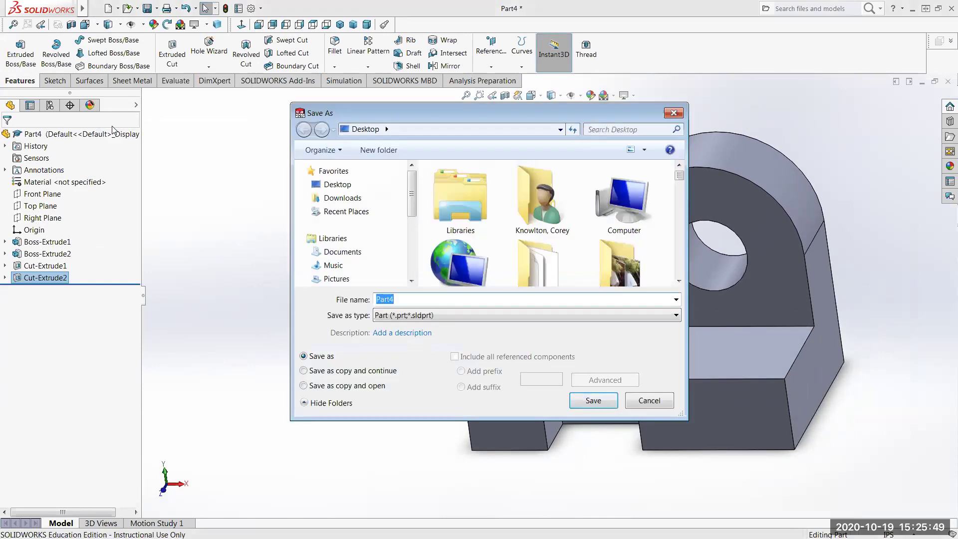
text(Solid)
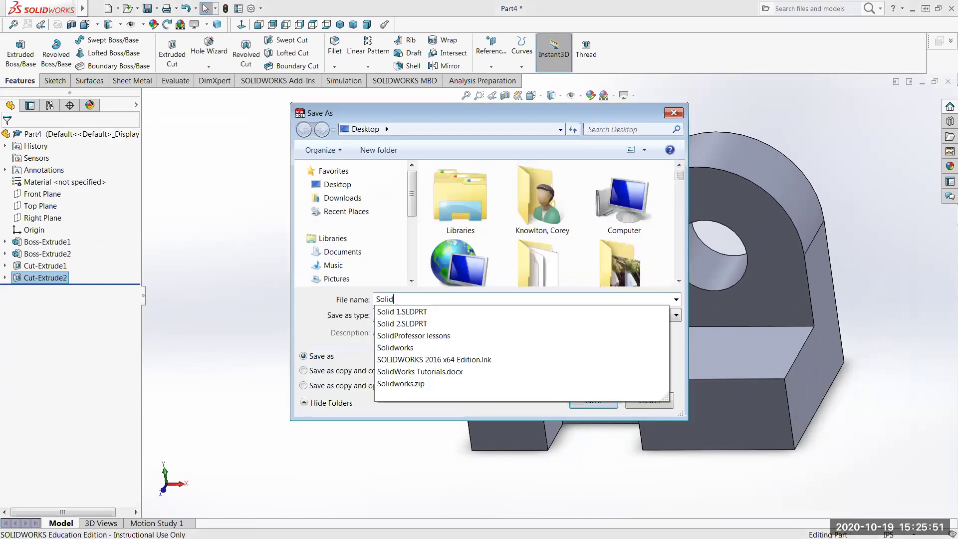
text( 3)
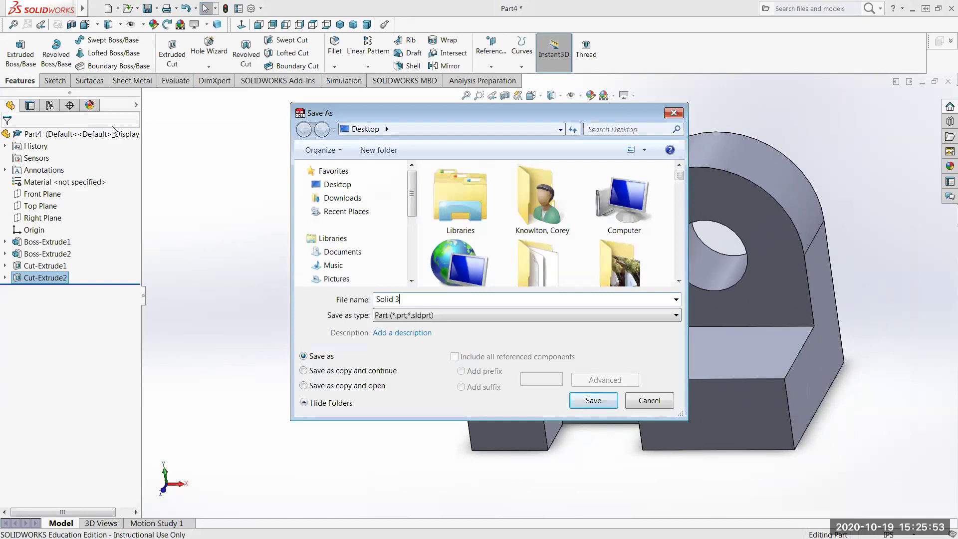
key(Return)
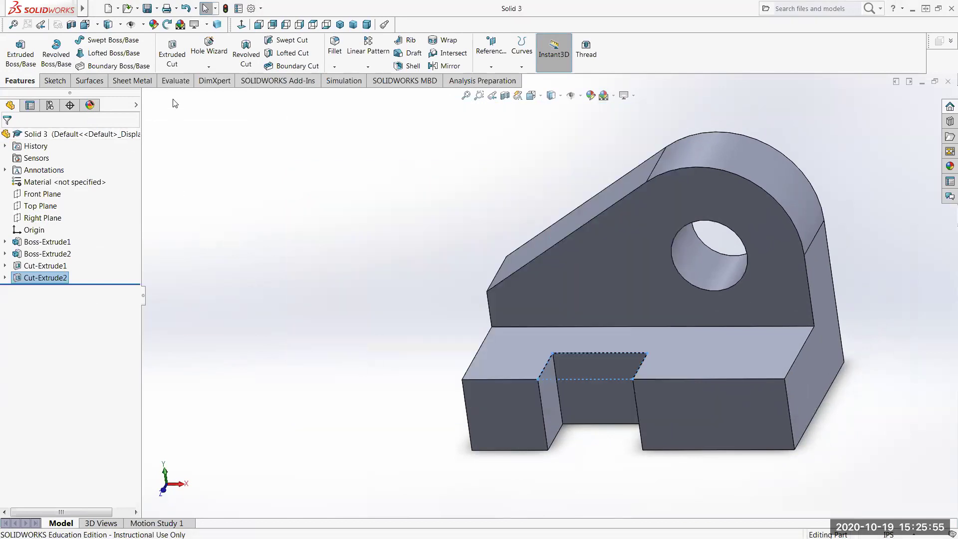
Create a new Drawing document from the New SOLIDWORKS Document dialog.
click(96, 9)
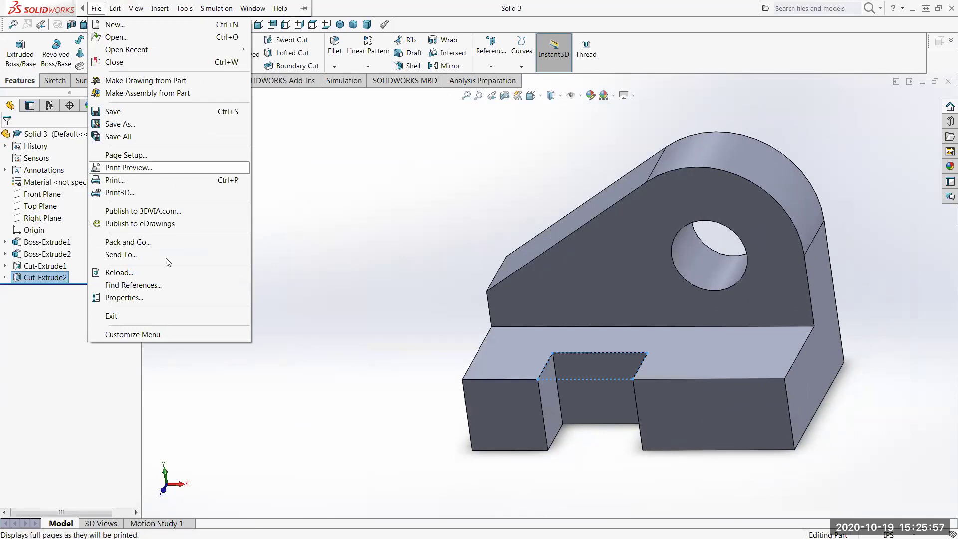
click(357, 220)
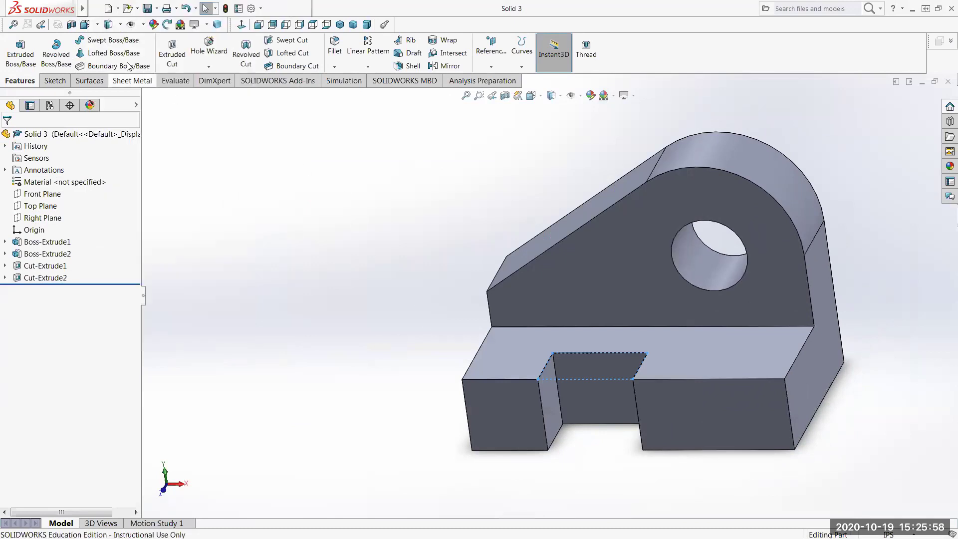
click(109, 9)
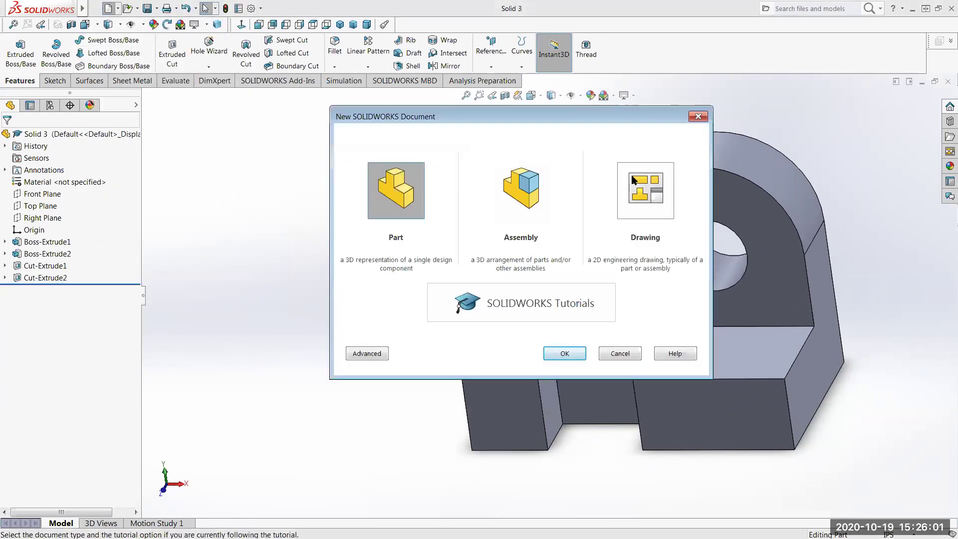
click(644, 187)
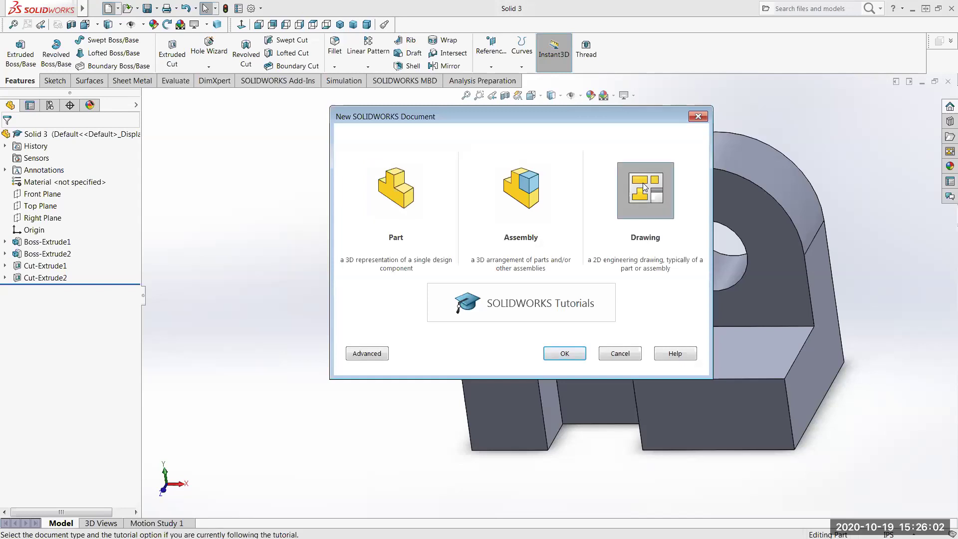
click(573, 356)
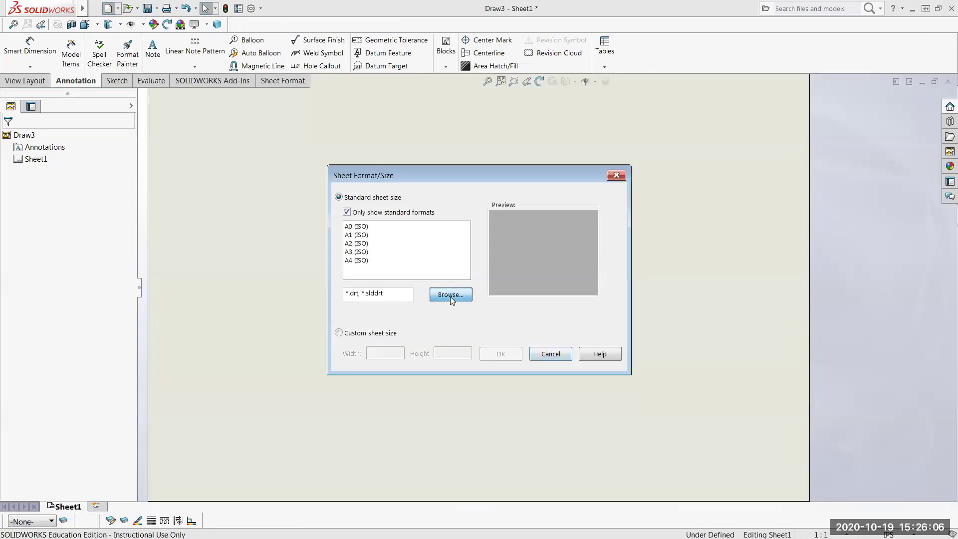
Load the 'a4 - landscape.slddrt' sheet format for Draw3.
click(450, 295)
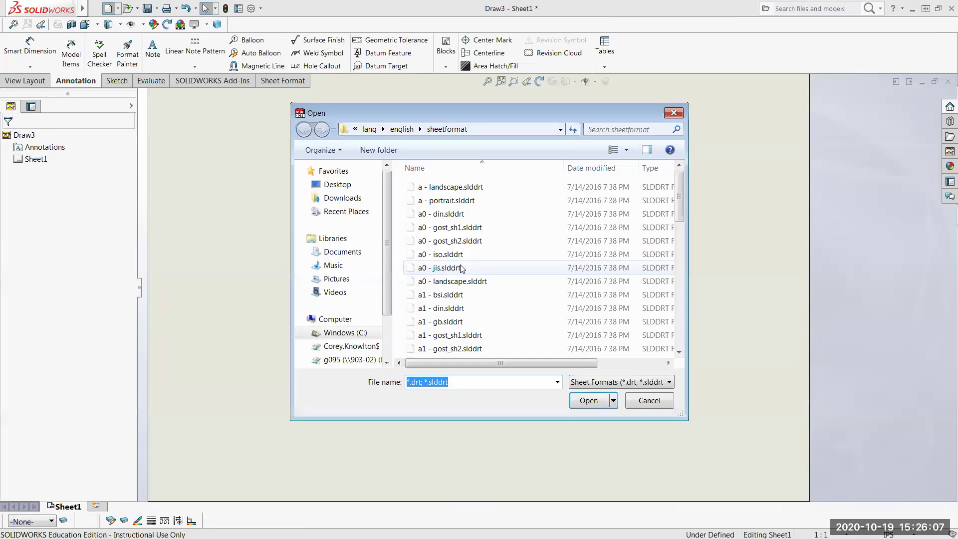
scroll(683, 327, down, 5)
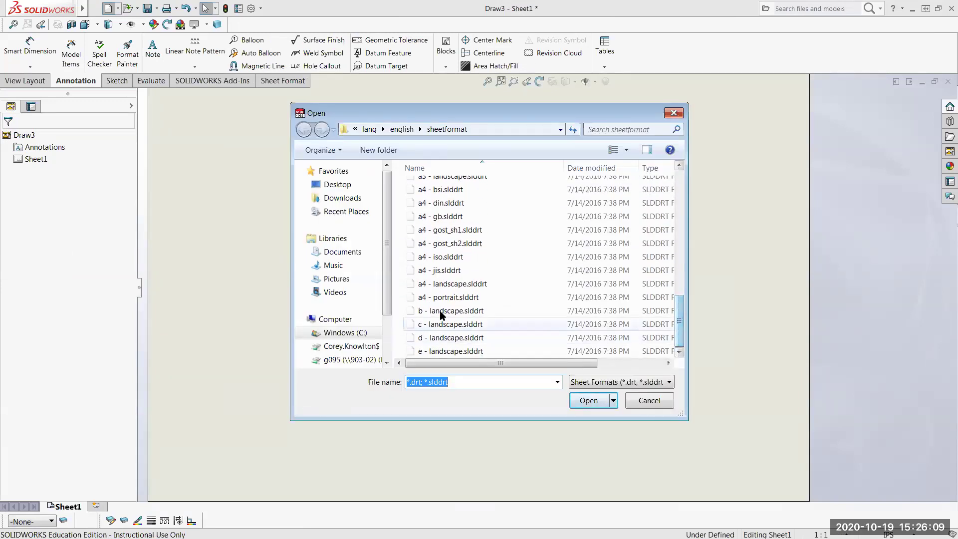
click(451, 286)
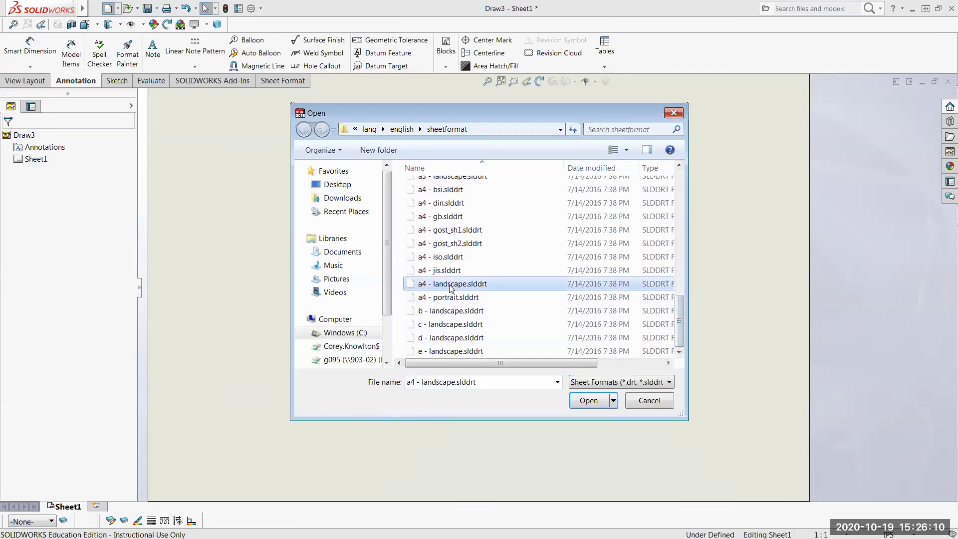
click(592, 403)
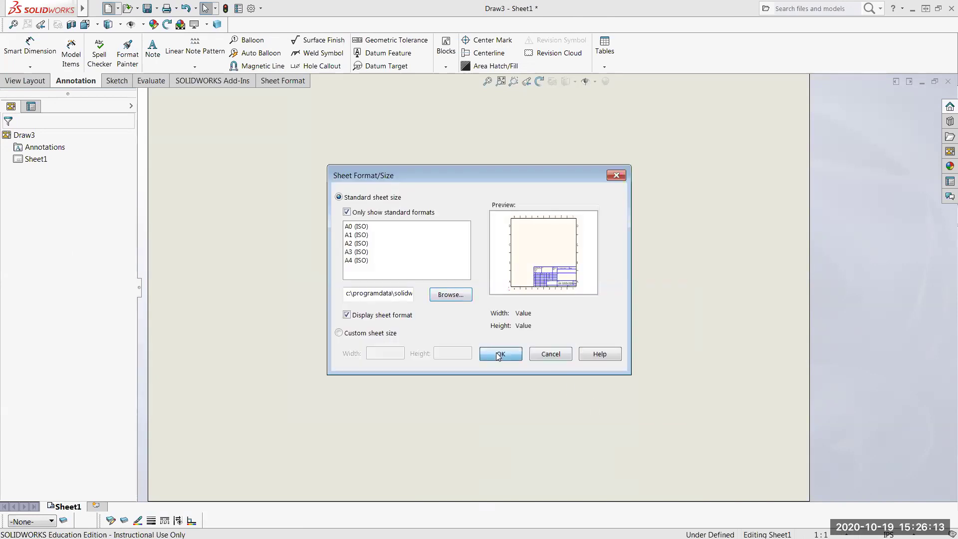
click(499, 355)
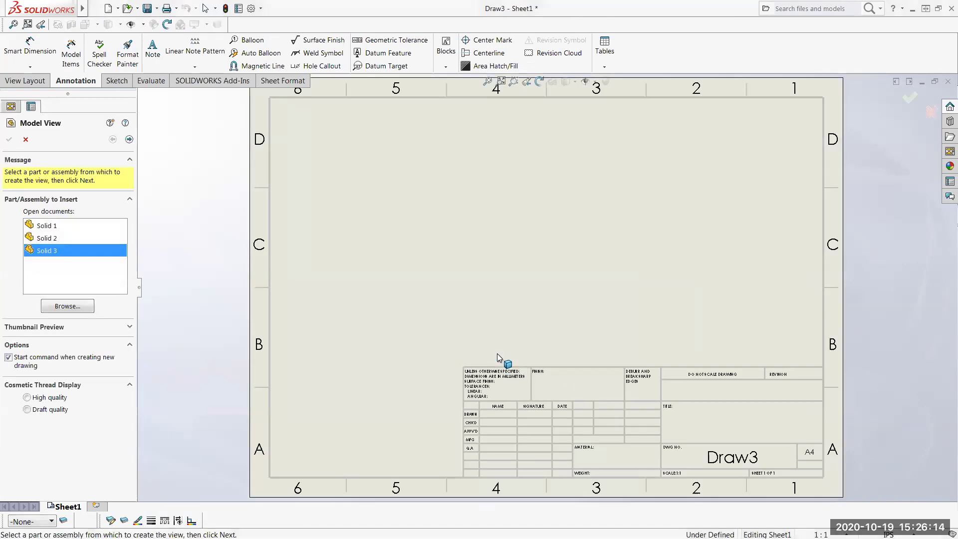
Place Solid 3's front view, then top, right and isometric projected views.
double_click(45, 251)
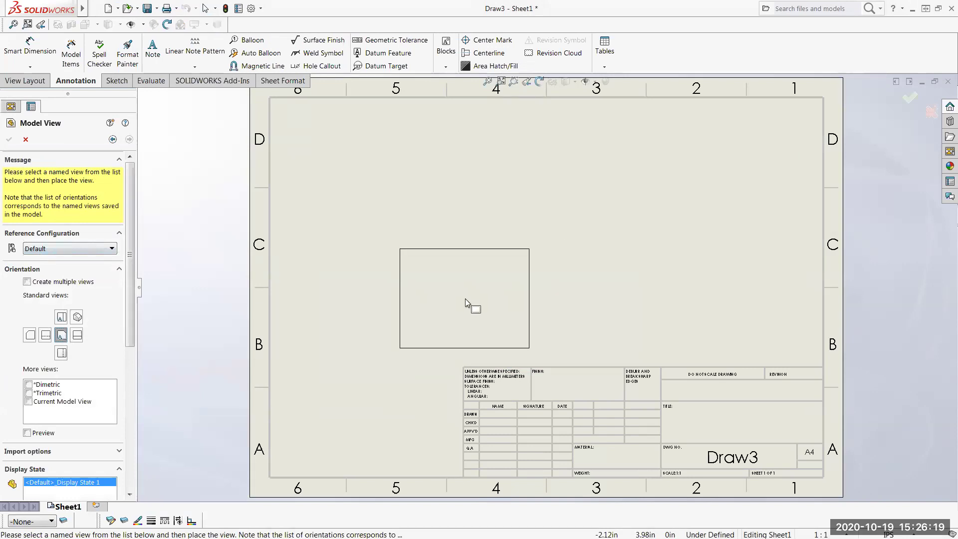
click(465, 298)
click(465, 171)
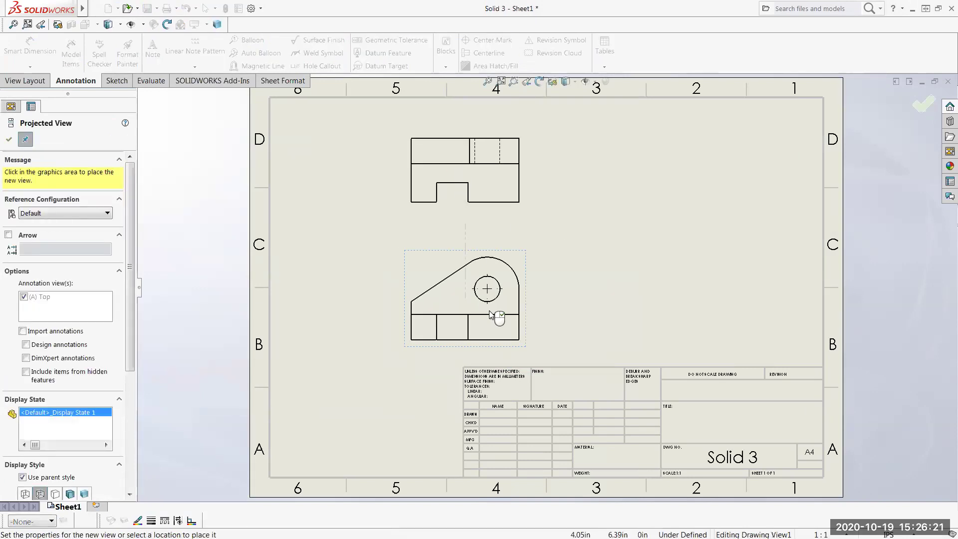
click(606, 312)
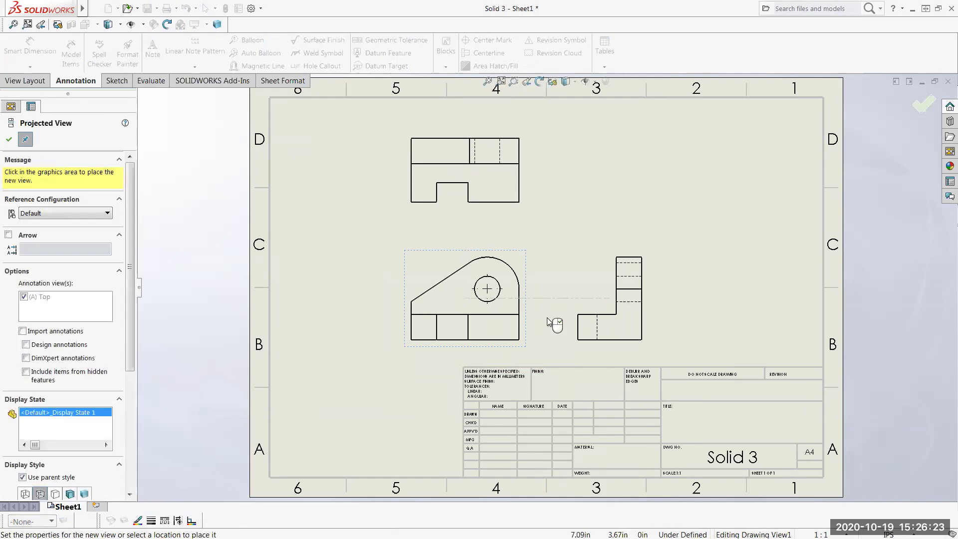
click(601, 172)
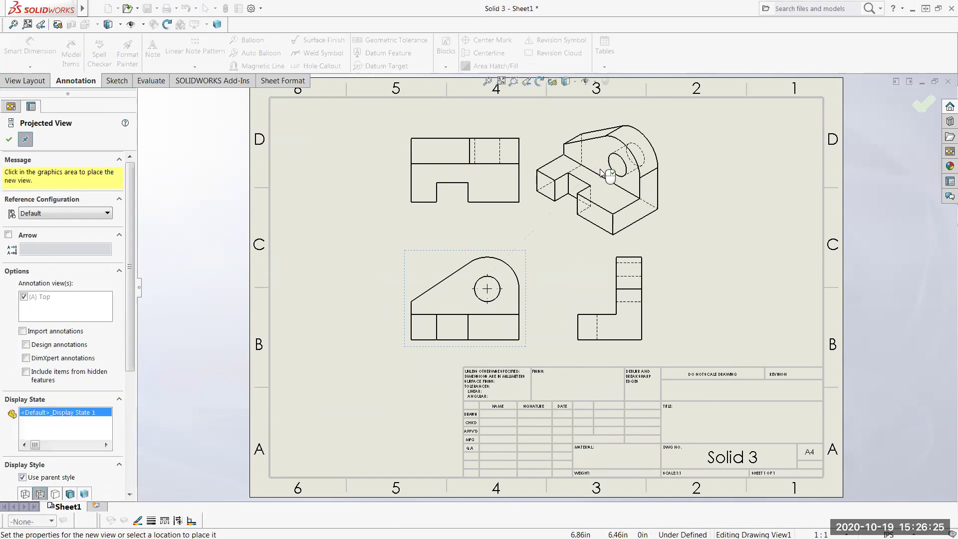
click(9, 141)
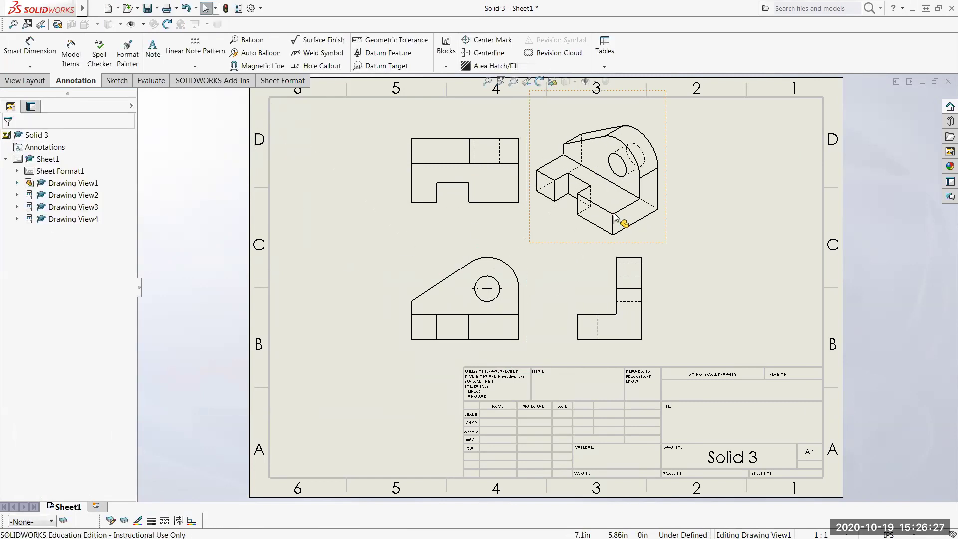
Set the isometric view to Hidden Lines Removed, then select the front view.
click(645, 238)
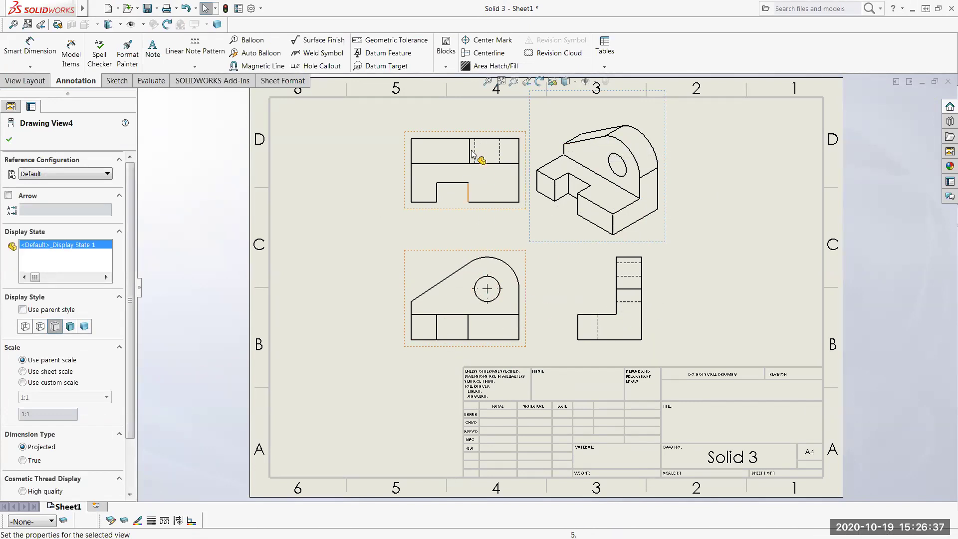
click(497, 349)
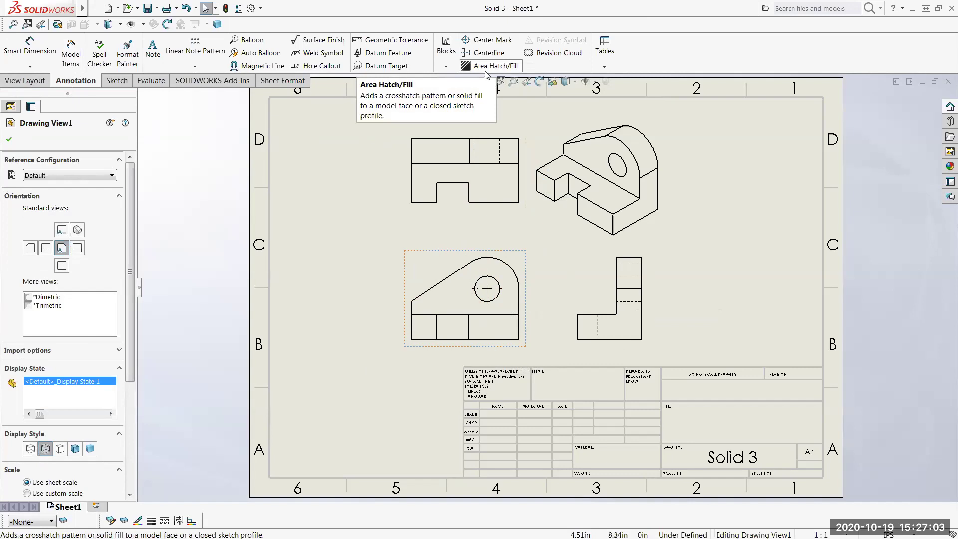
Place a center mark on the front view's rounded arc so its lines extend across the hole.
click(491, 41)
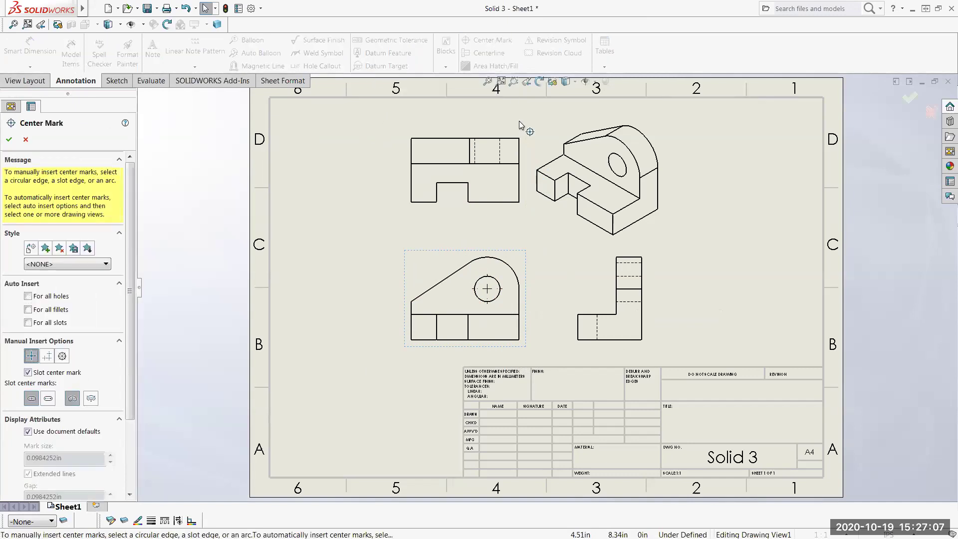
click(506, 266)
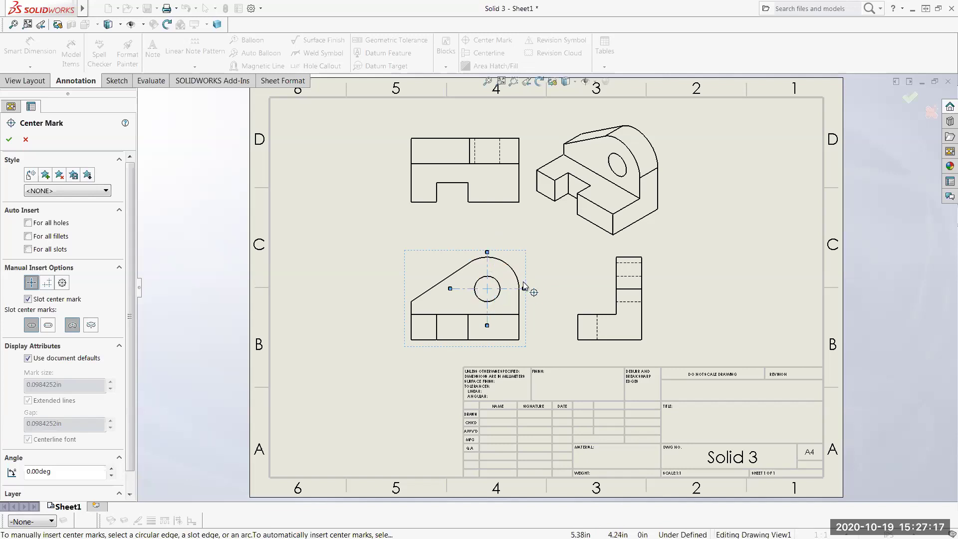
key(Escape)
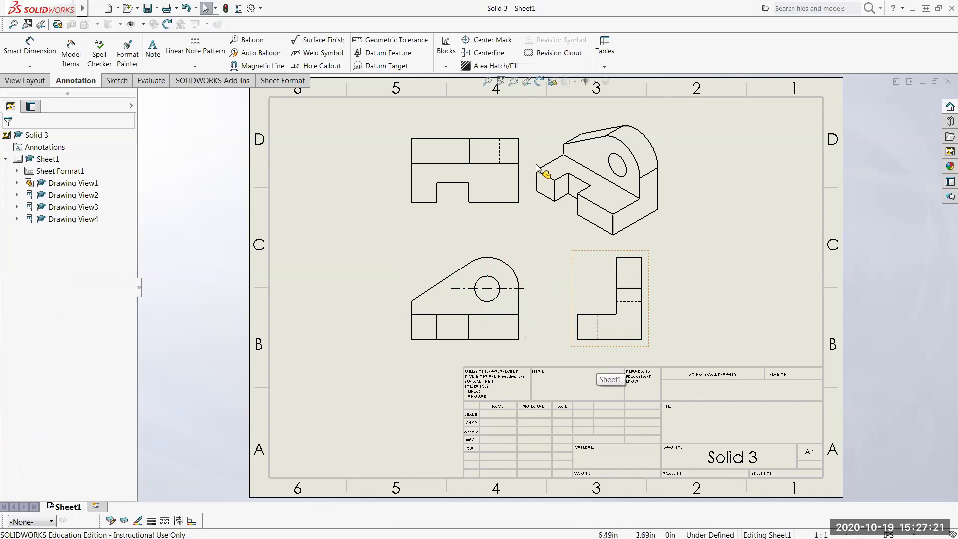
Add centerlines between the hidden hole edges in the top and right views.
click(484, 54)
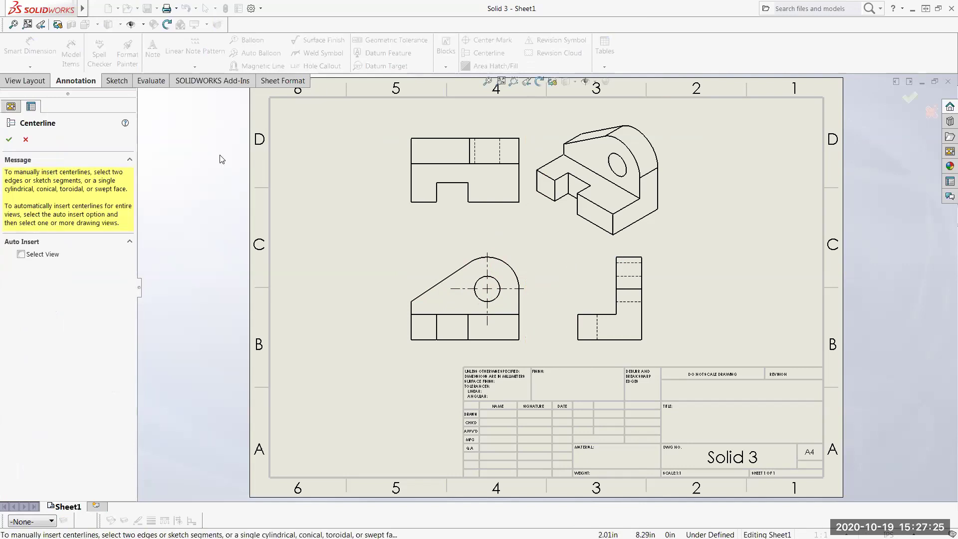
click(501, 154)
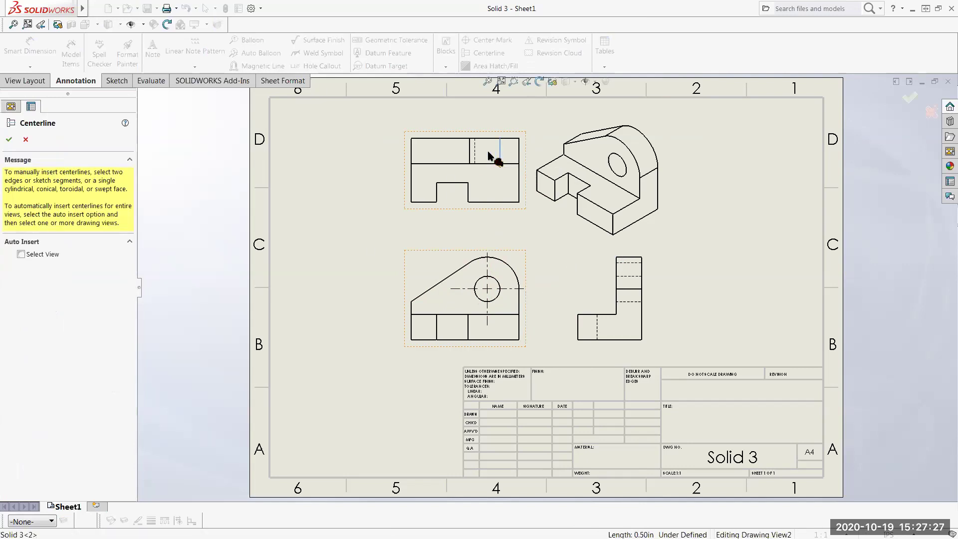
click(475, 153)
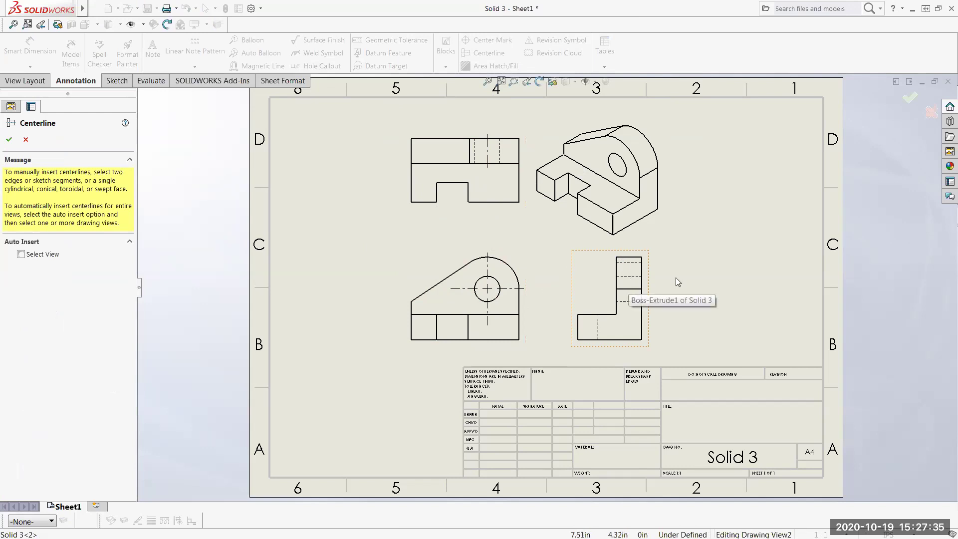
click(627, 302)
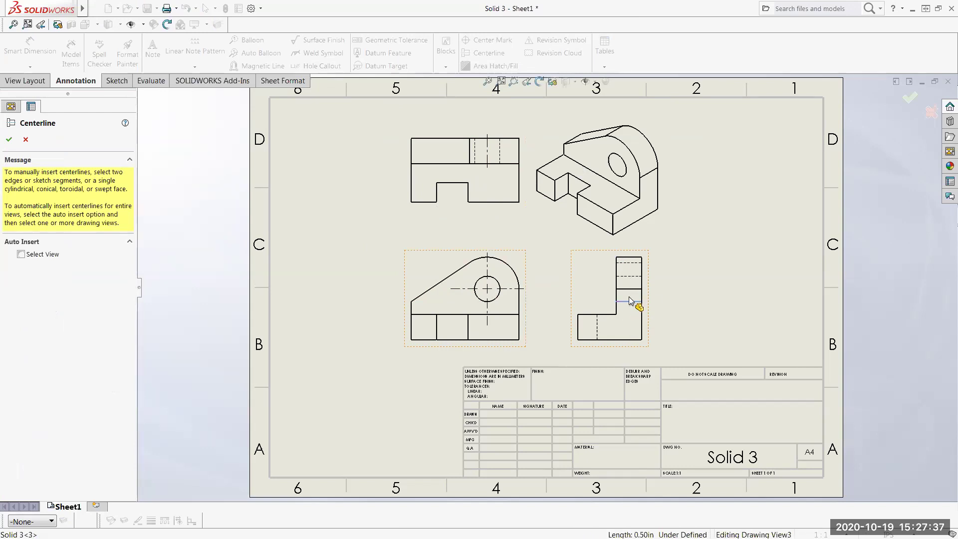
click(633, 276)
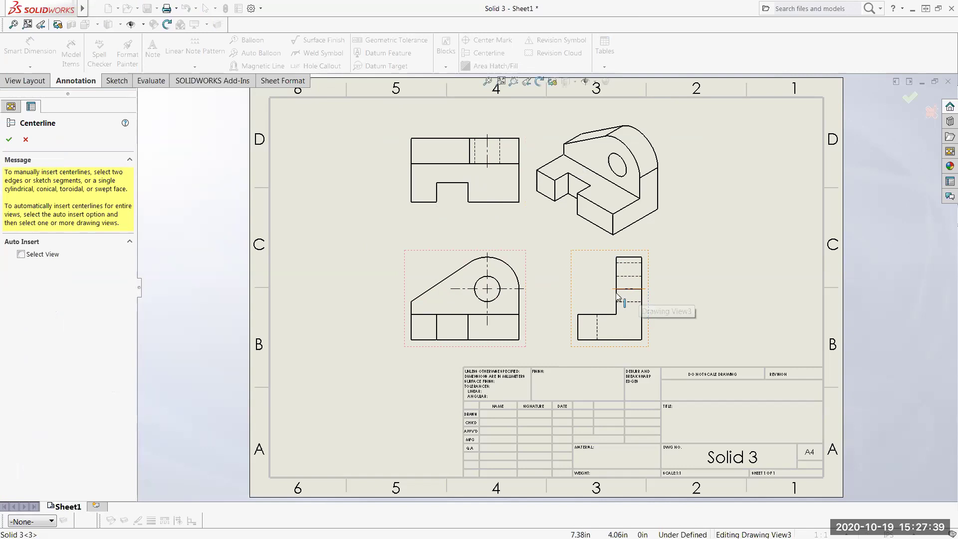
Zoom out, finish the centerlines, and move the isometric view further right.
key(z)
scroll(548, 285, down, 5)
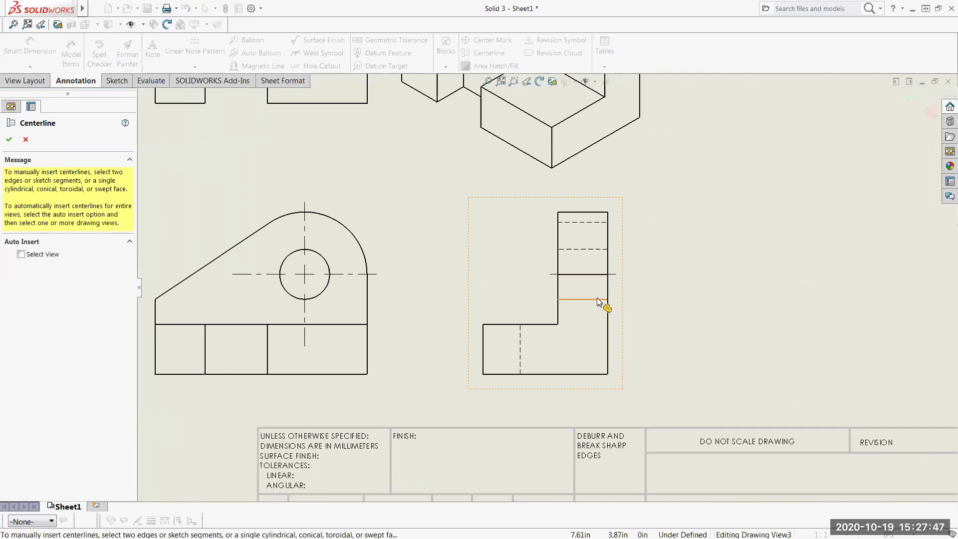
scroll(452, 290, down, 1)
scroll(551, 289, down, 2)
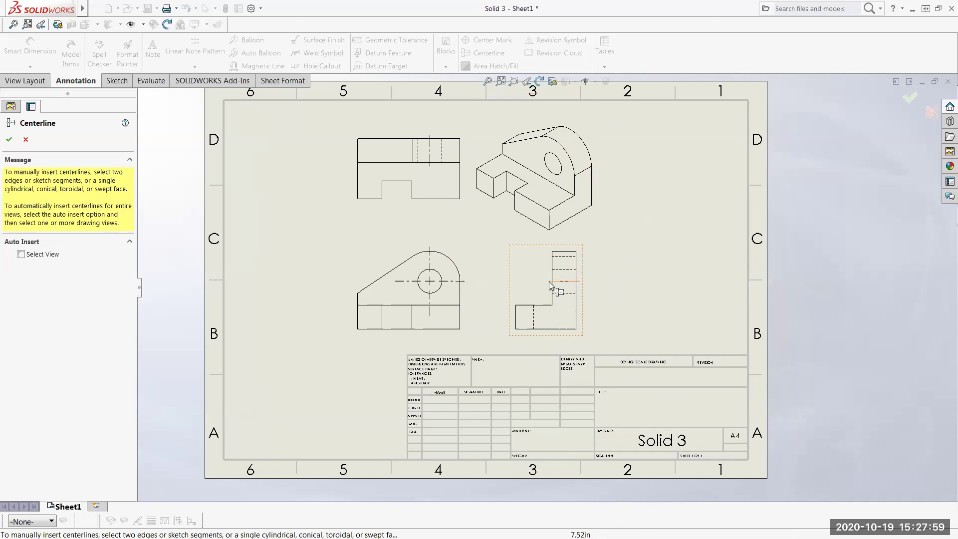
scroll(630, 258, down, 1)
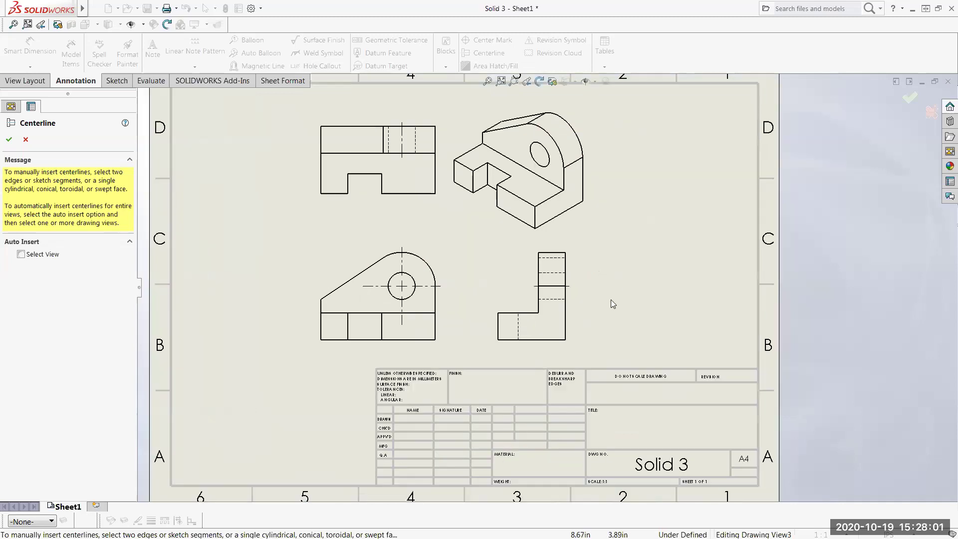
middle_drag(626, 241, 635, 255)
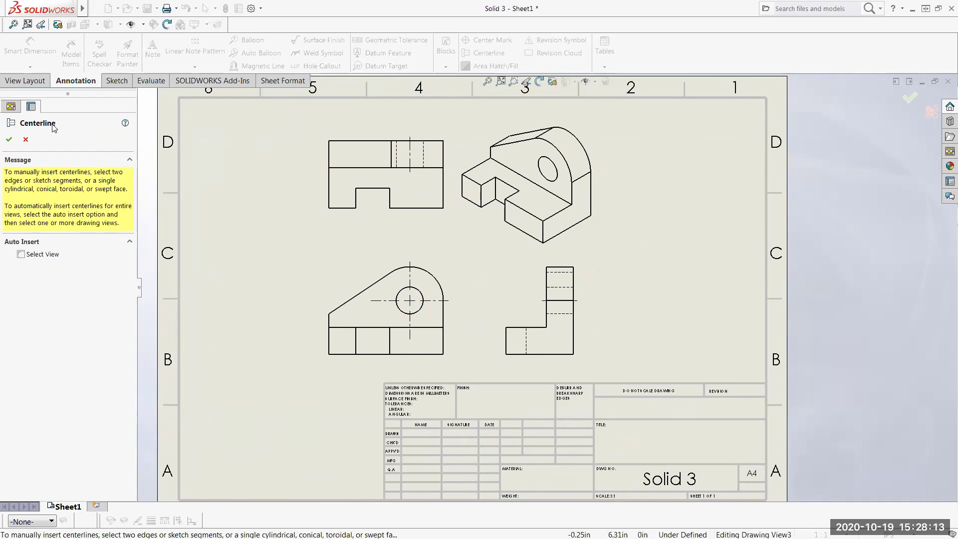
click(9, 139)
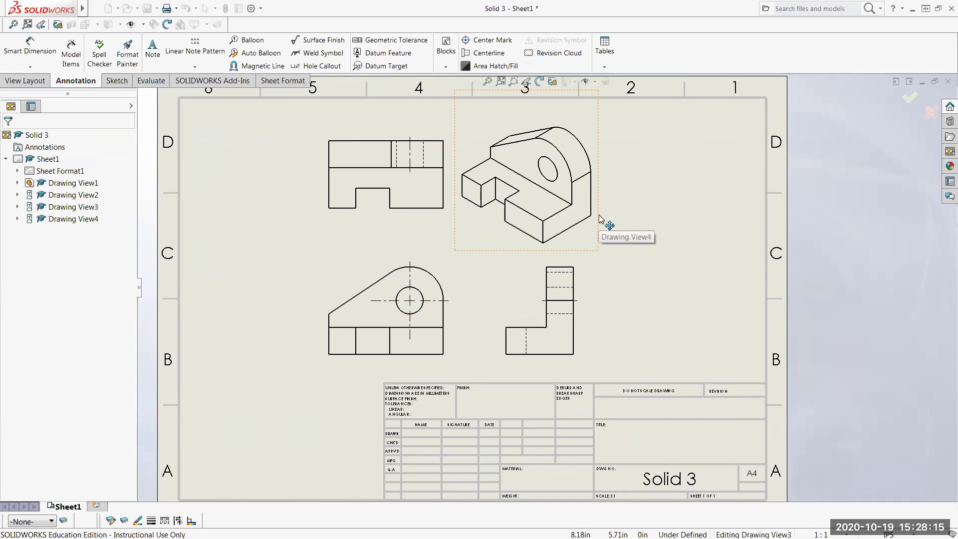
drag(600, 218, 647, 215)
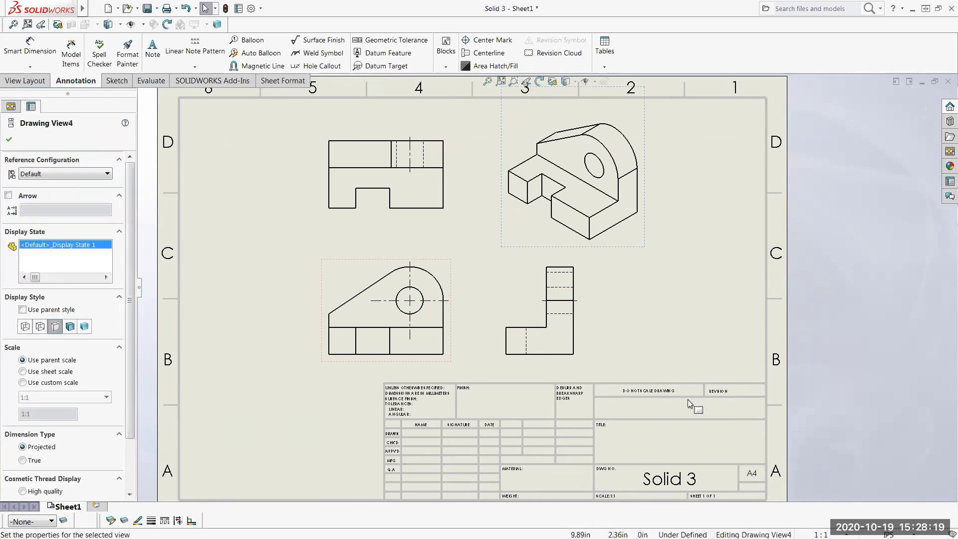
Enter the drafter's full name in the title block's TITLE note, then return to editing the sheet.
right_click(667, 329)
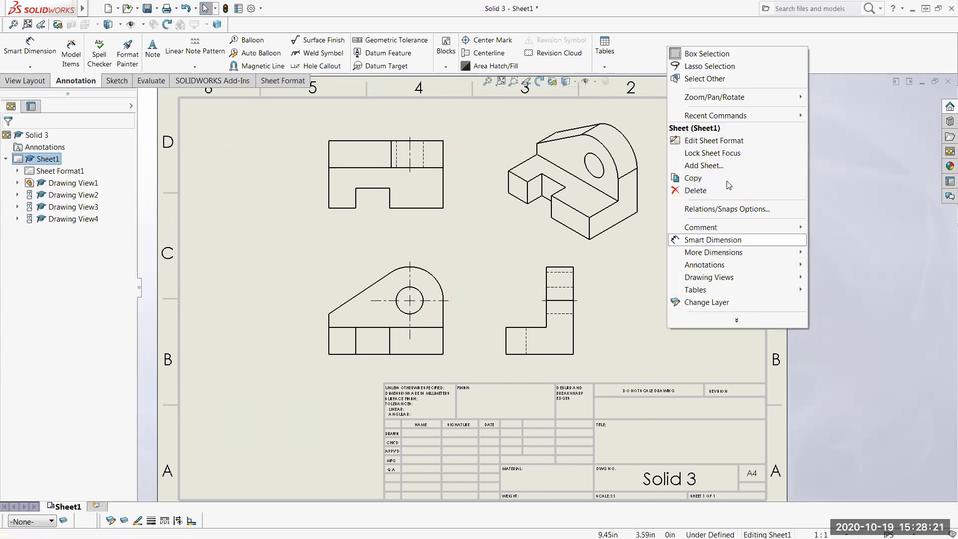
click(702, 142)
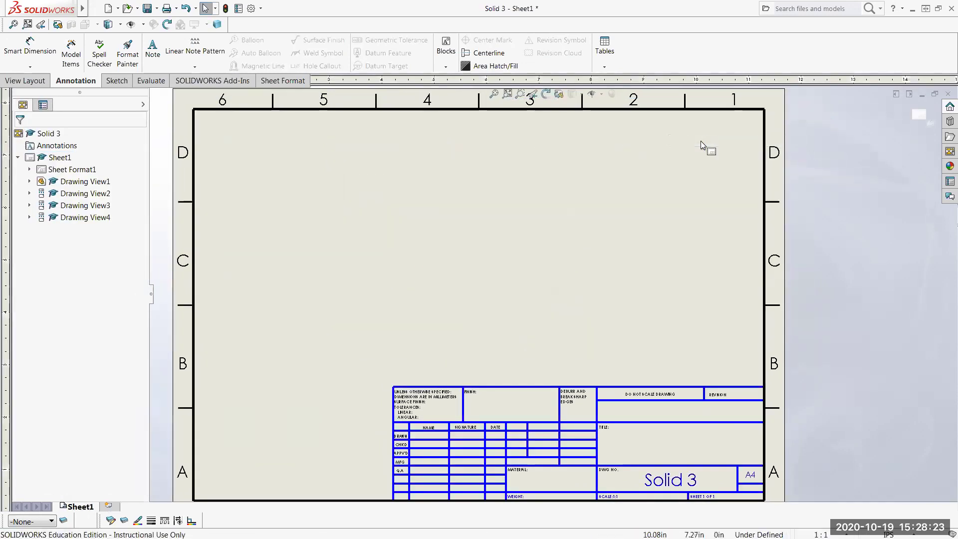
double_click(666, 443)
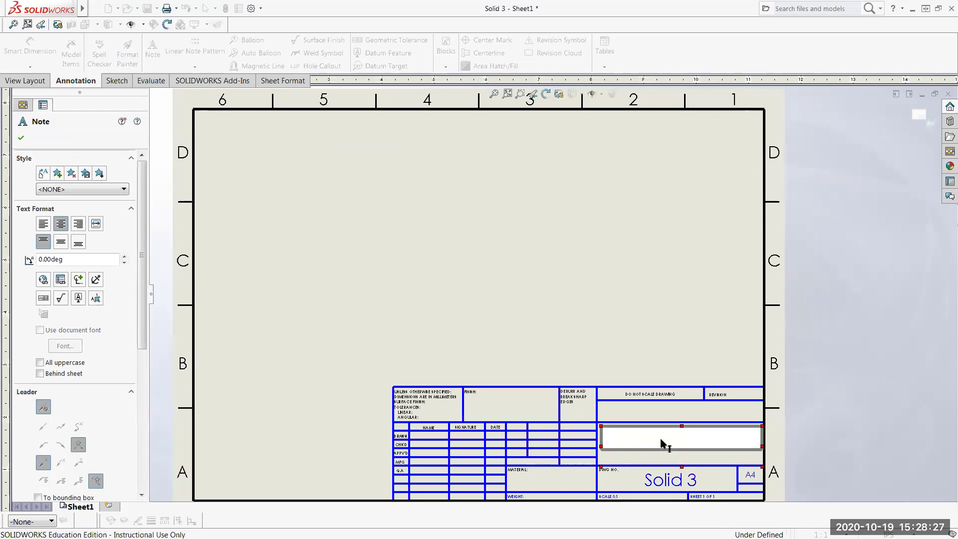
text(COREY KNOWLTON)
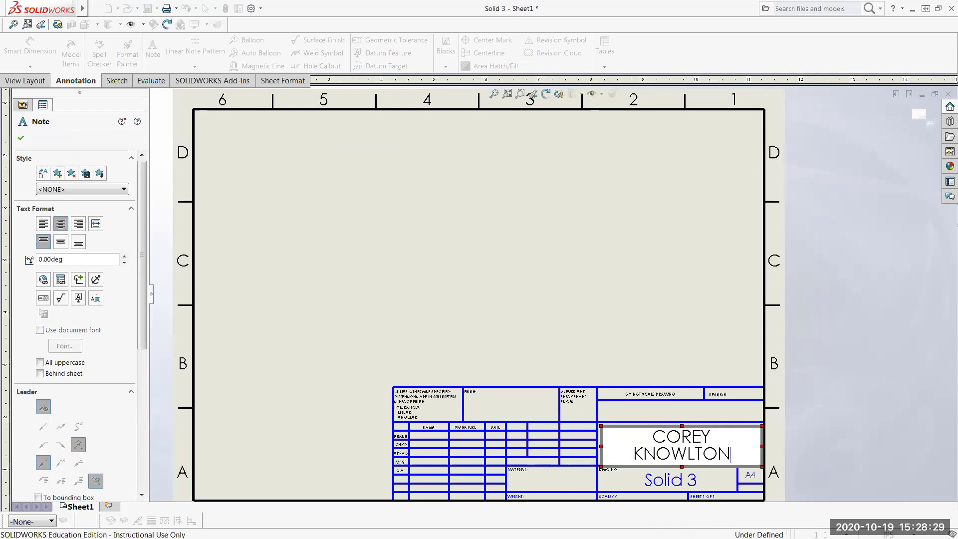
click(646, 314)
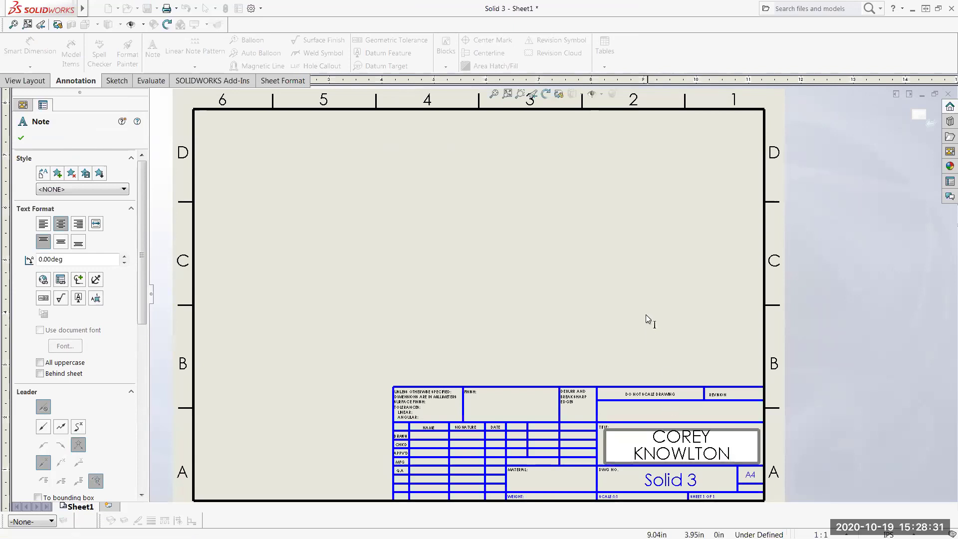
right_click(646, 292)
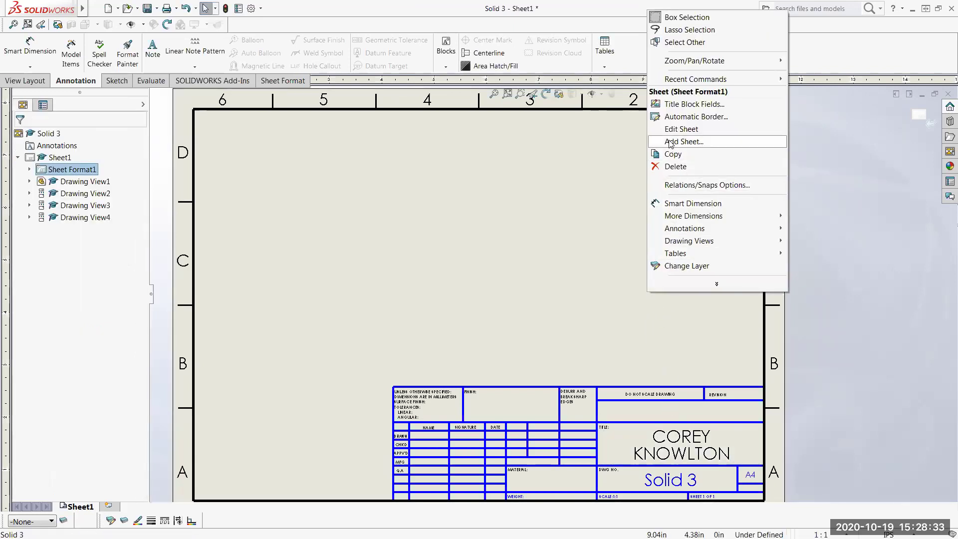
click(681, 129)
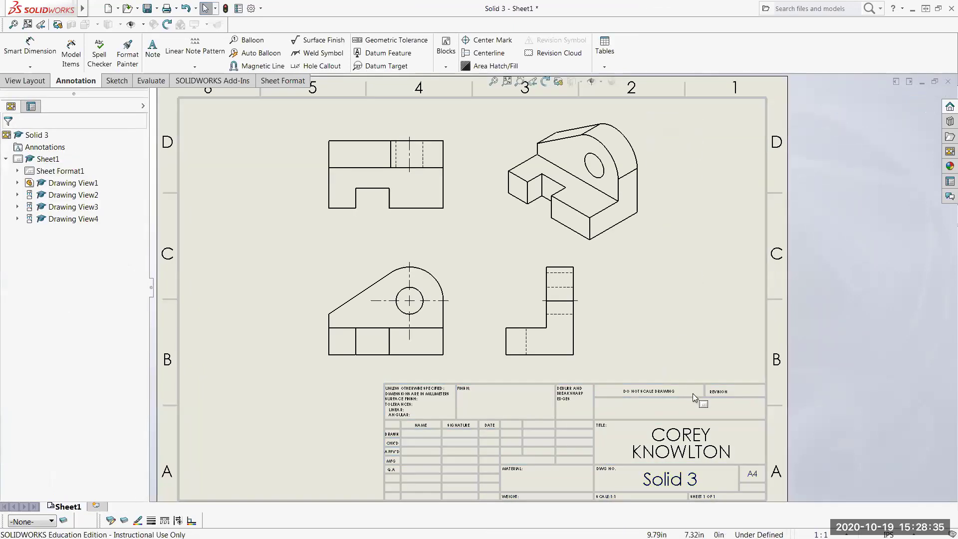
key(f)
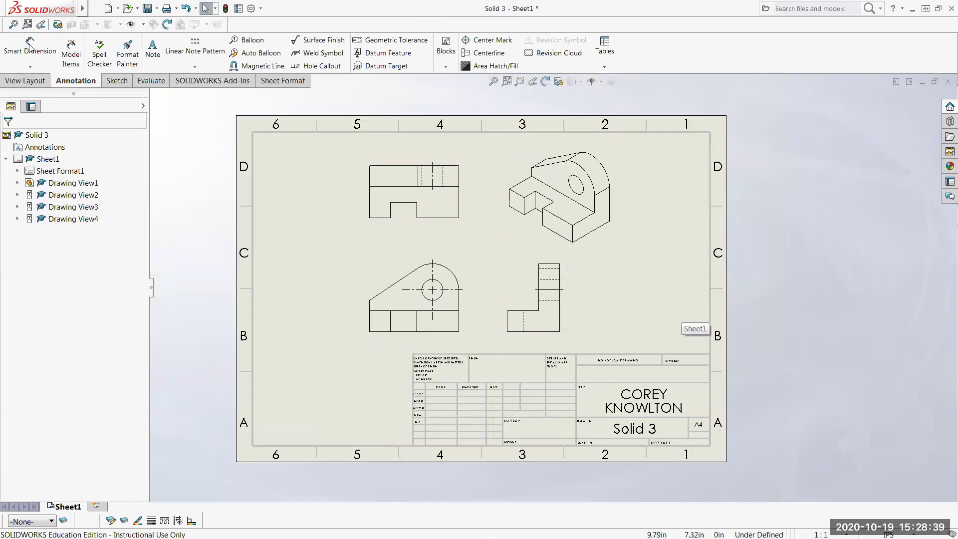
click(96, 8)
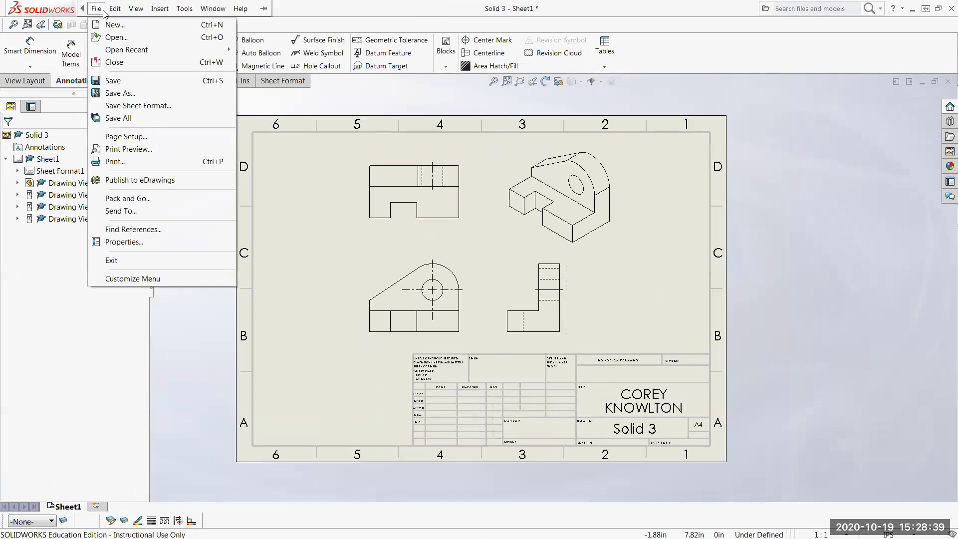
click(108, 94)
click(397, 315)
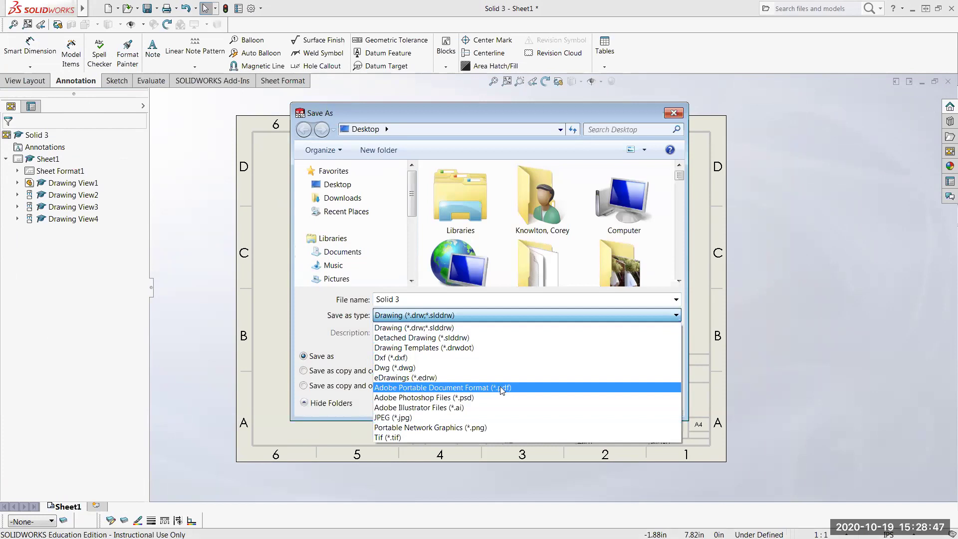
click(673, 115)
click(658, 401)
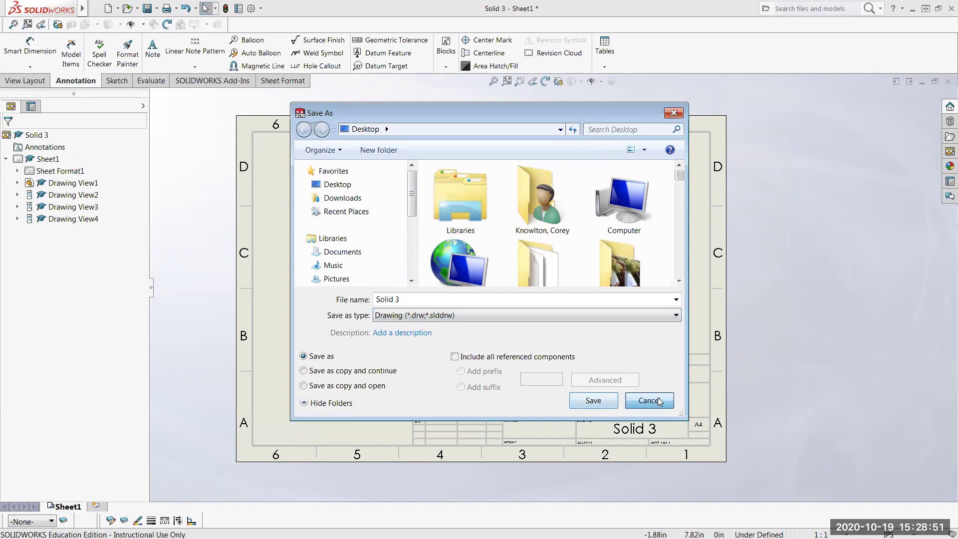